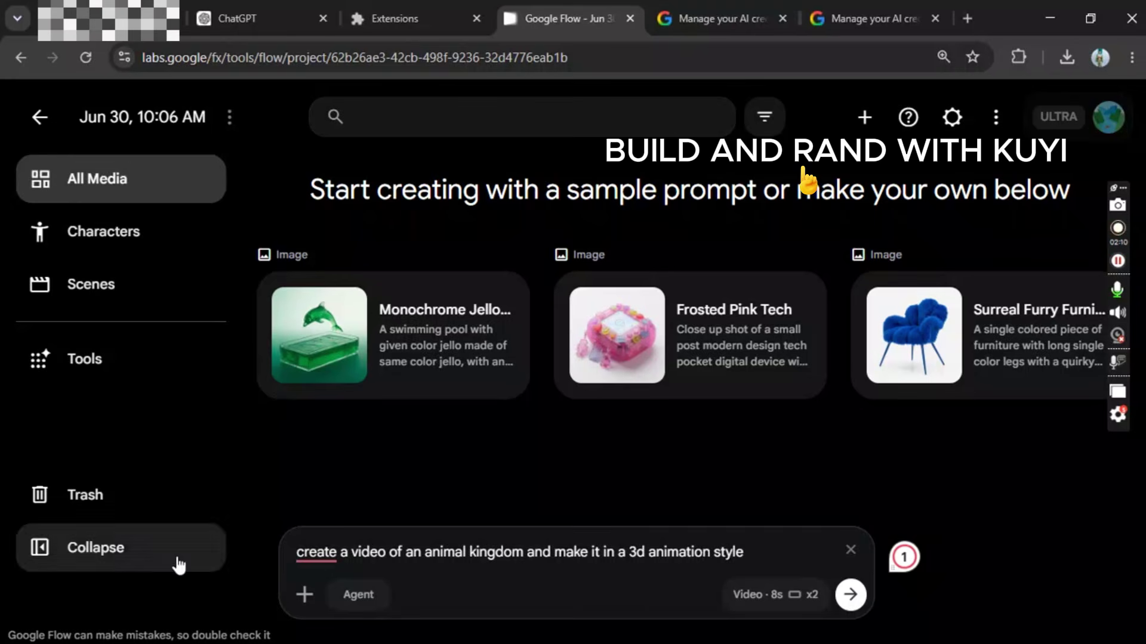
# Generate the 3D animal kingdom videos from the entered prompt and play the underwater reef clip
pyautogui.click(849, 594)
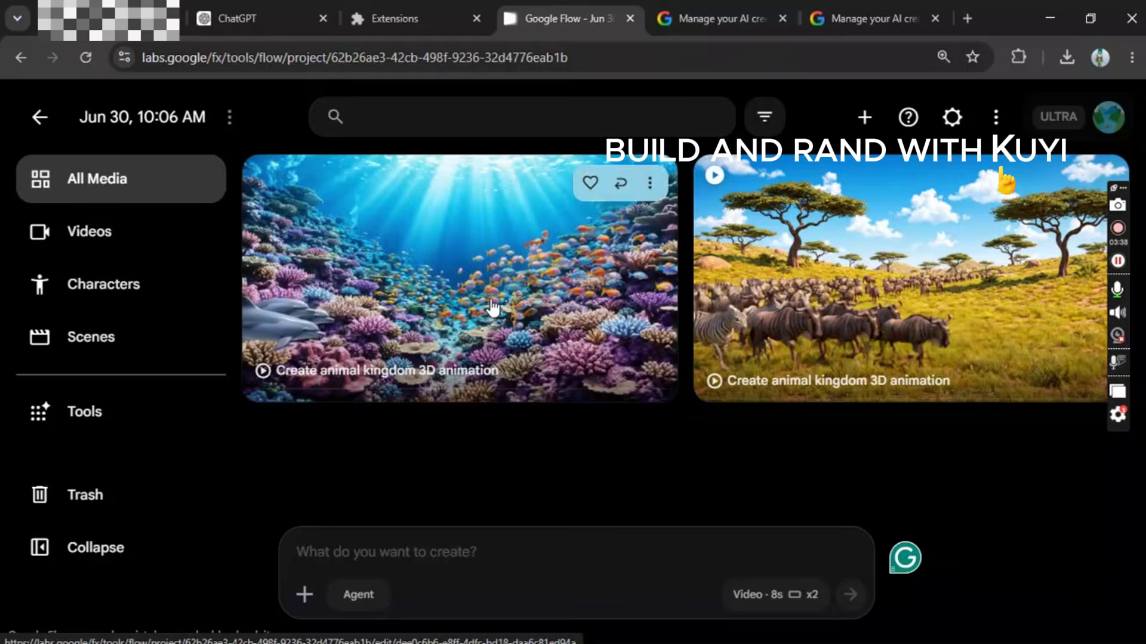
pyautogui.click(454, 327)
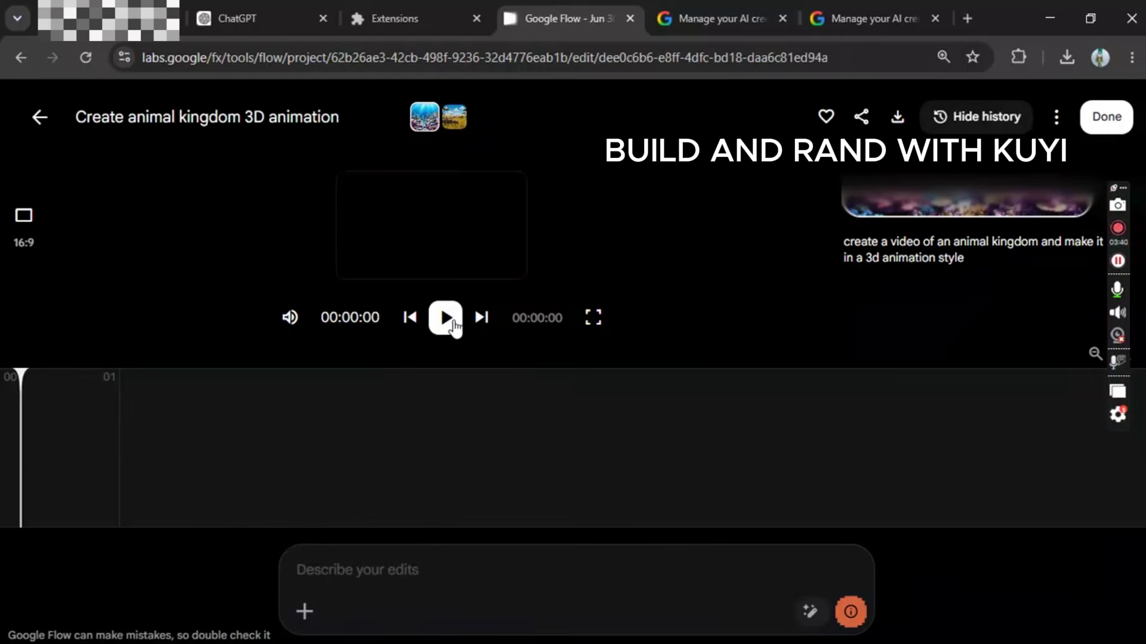
pyautogui.click(446, 321)
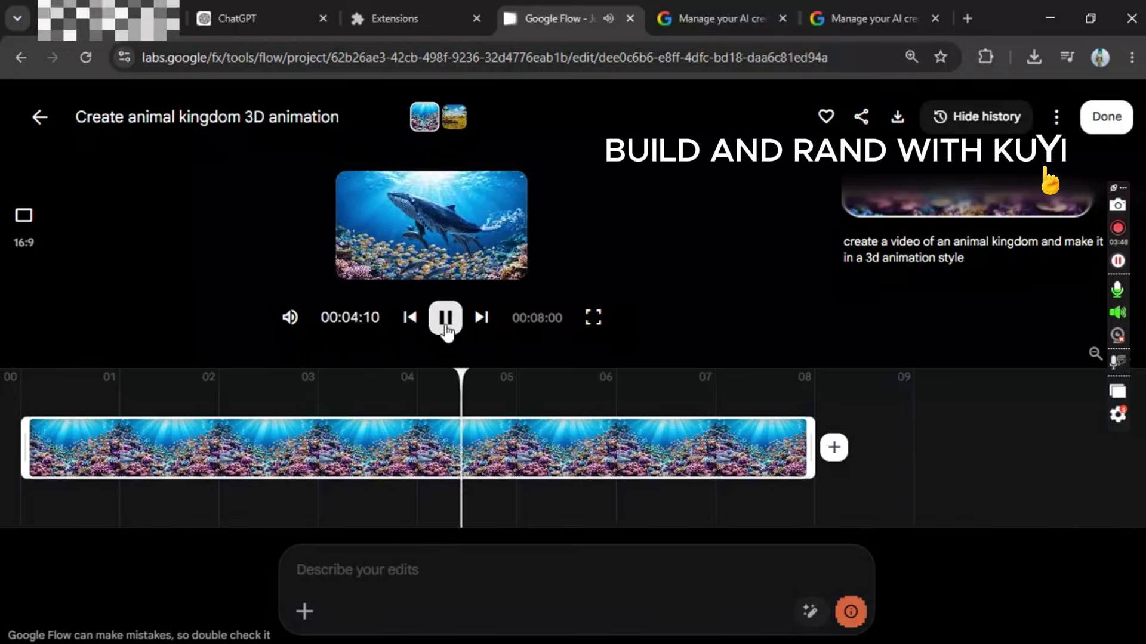
# Switch to the second animal kingdom clip, the savanna scene, and download it
pyautogui.click(454, 118)
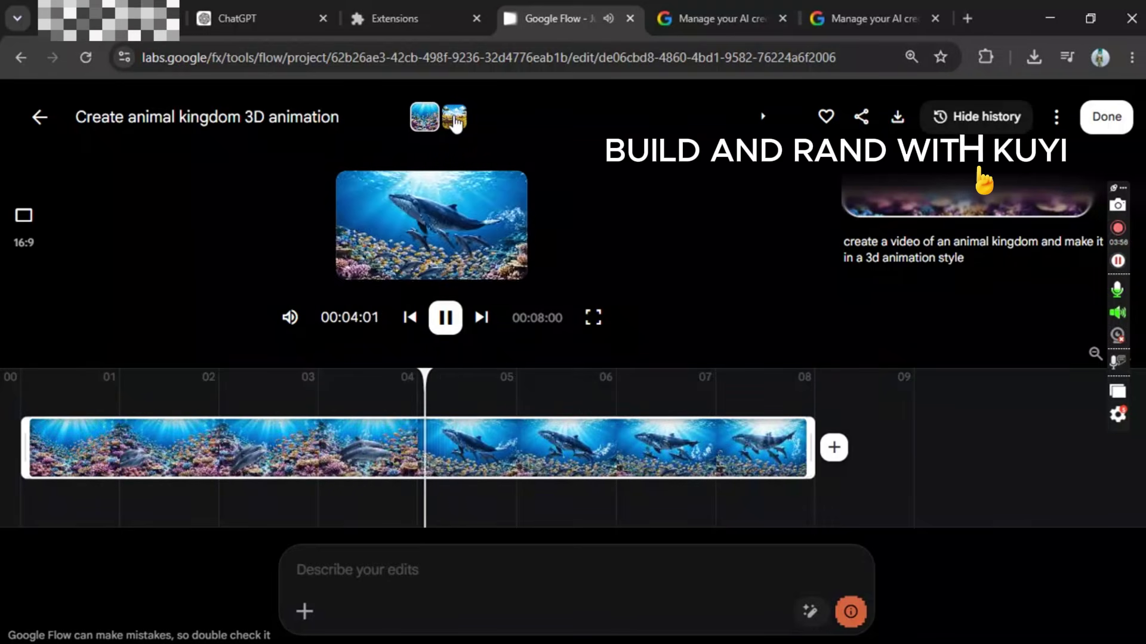
pyautogui.click(897, 118)
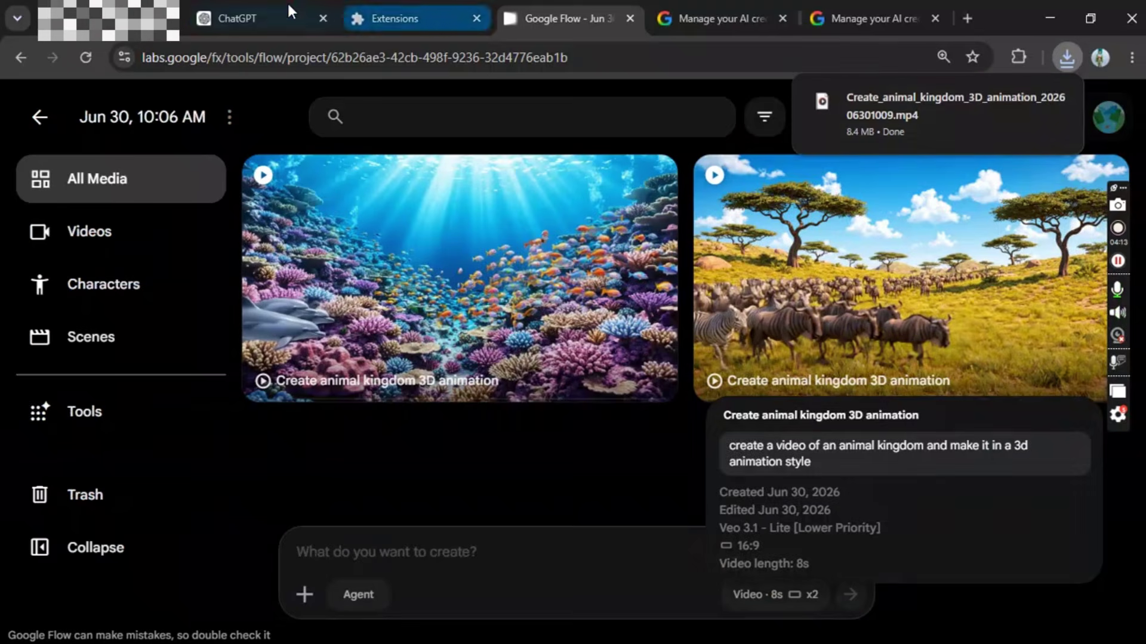
# Switch to ChatGPT to dictate a request, and back in Google Flow generate a video from "two couples partying in an american club settings"
pyautogui.click(290, 13)
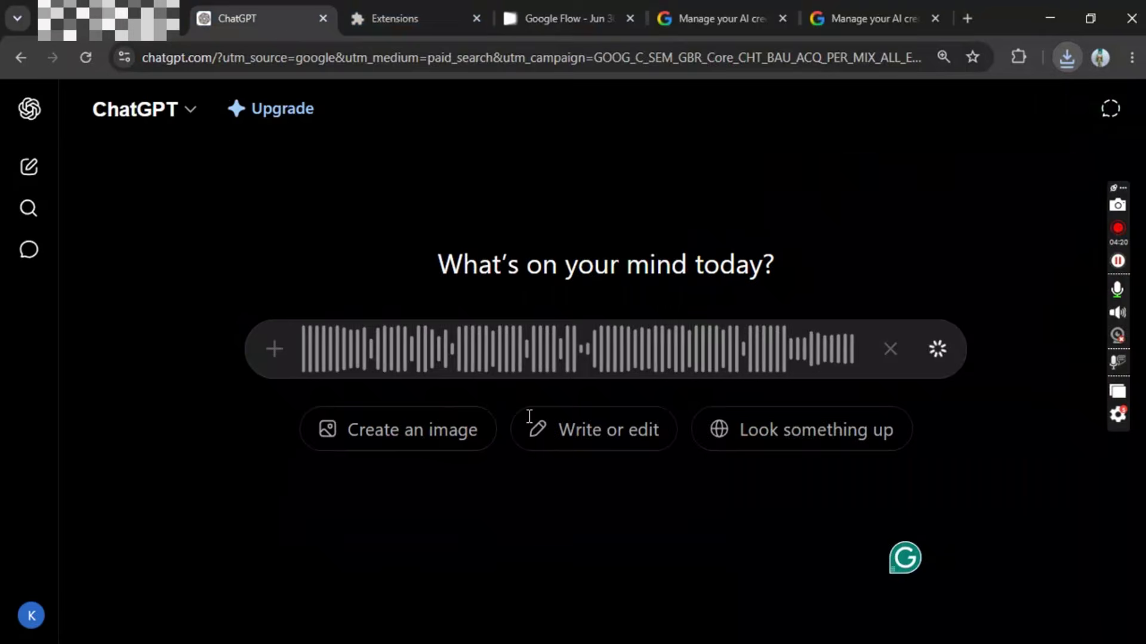
pyautogui.click(567, 19)
pyautogui.write('t')
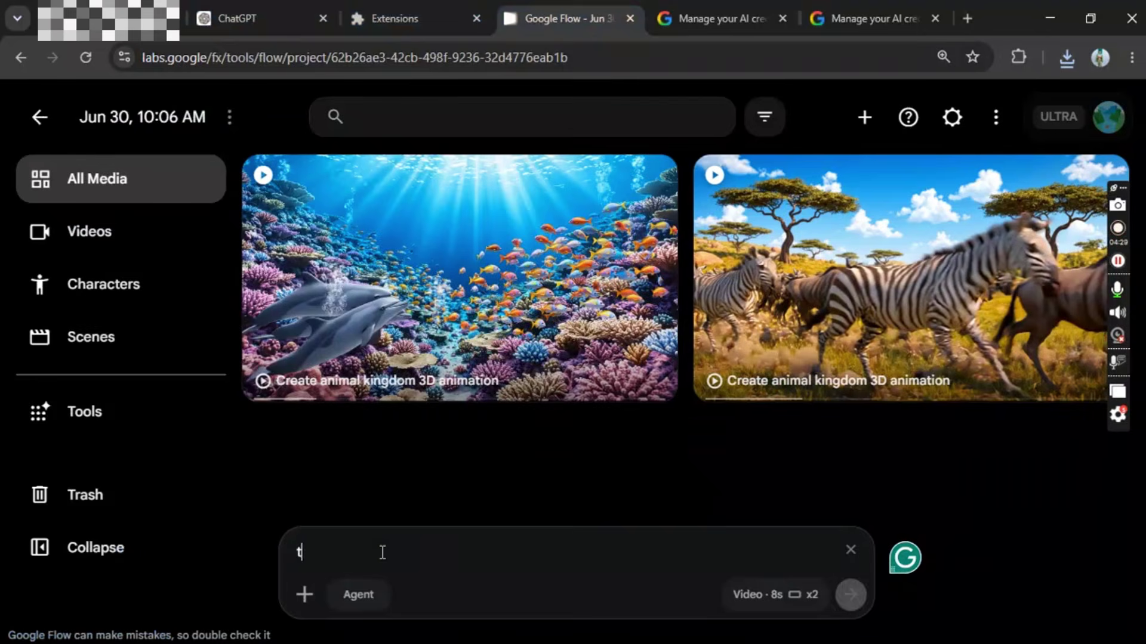
pyautogui.write('wo couples partying in a')
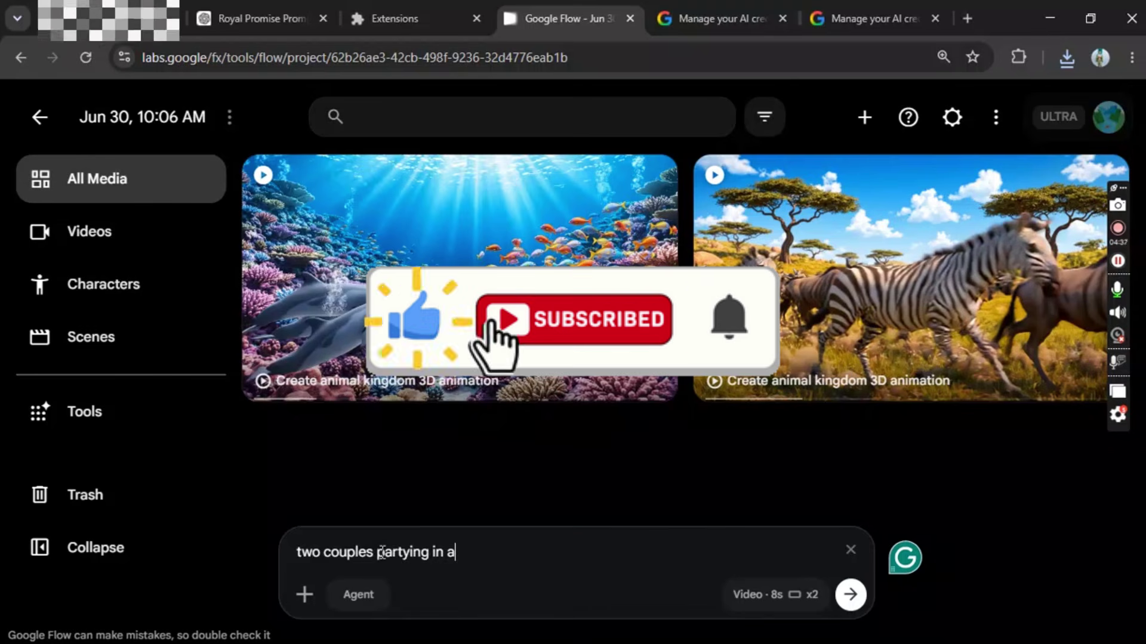
pyautogui.write('n america')
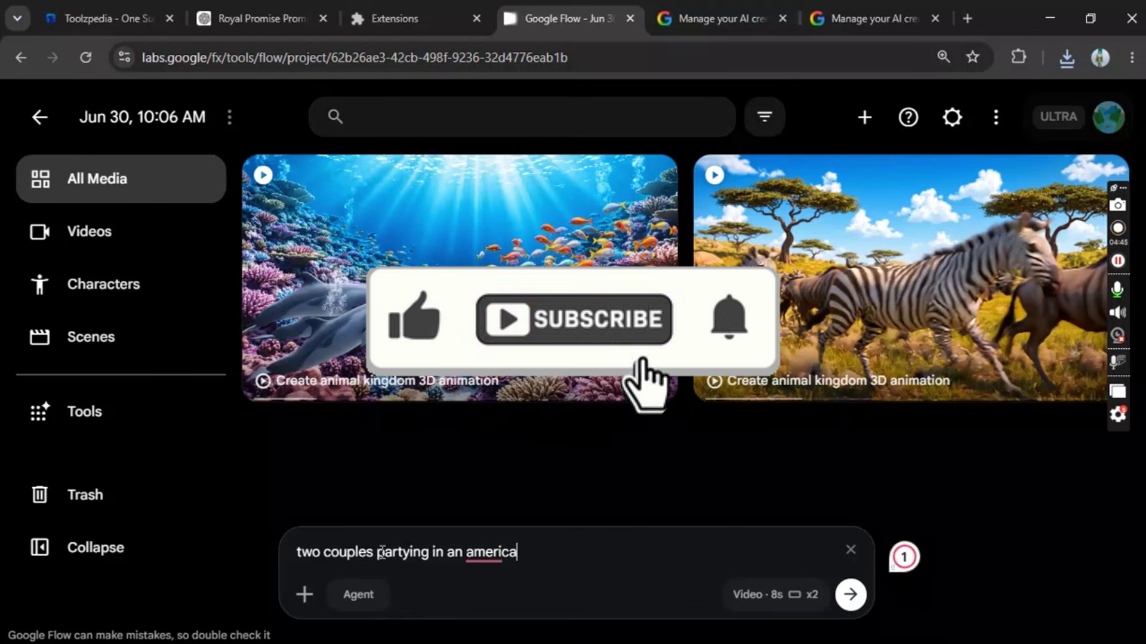
pyautogui.write('n club settings')
pyautogui.press('Return')
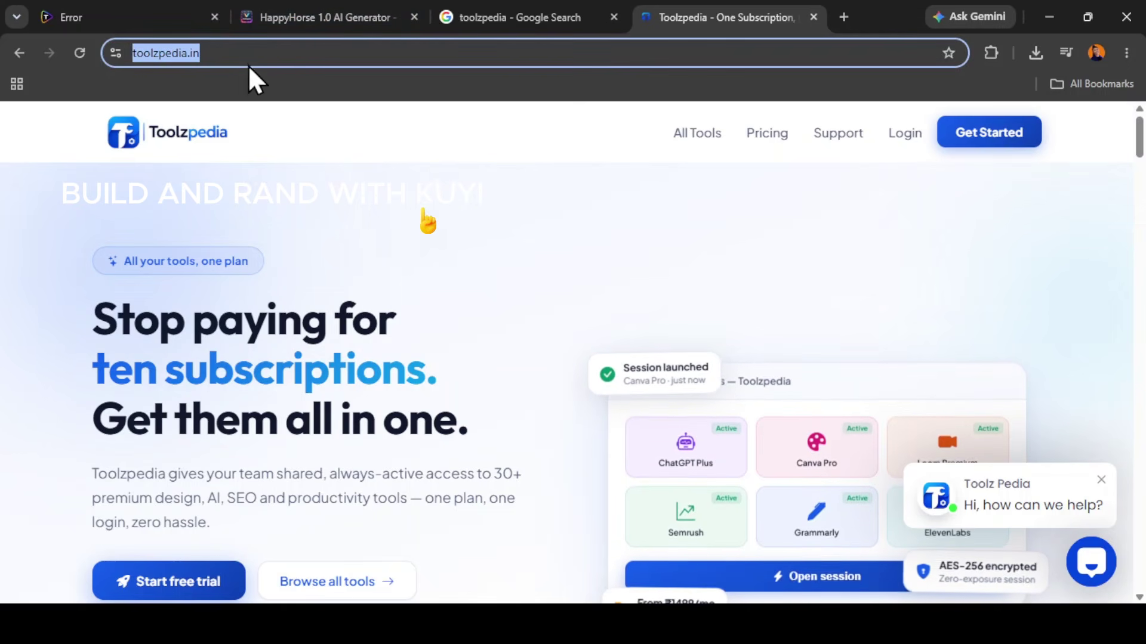
# Look over the Toolzpedia home page and get started with an account
pyautogui.scroll(-4, 632, 417)
pyautogui.scroll(4, 628, 394)
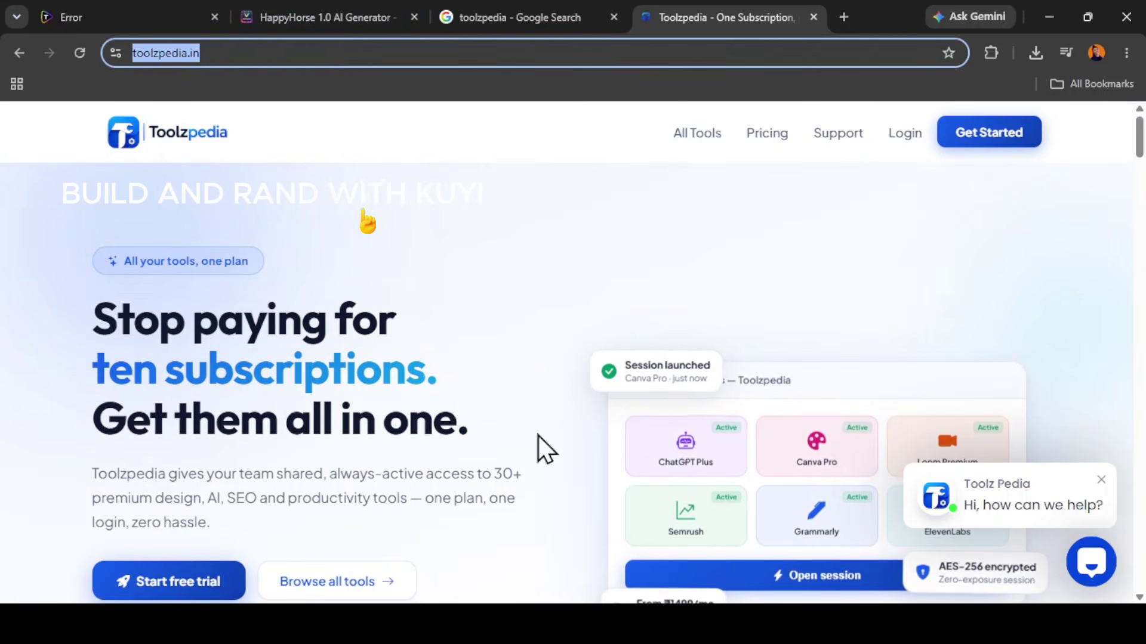
pyautogui.click(985, 135)
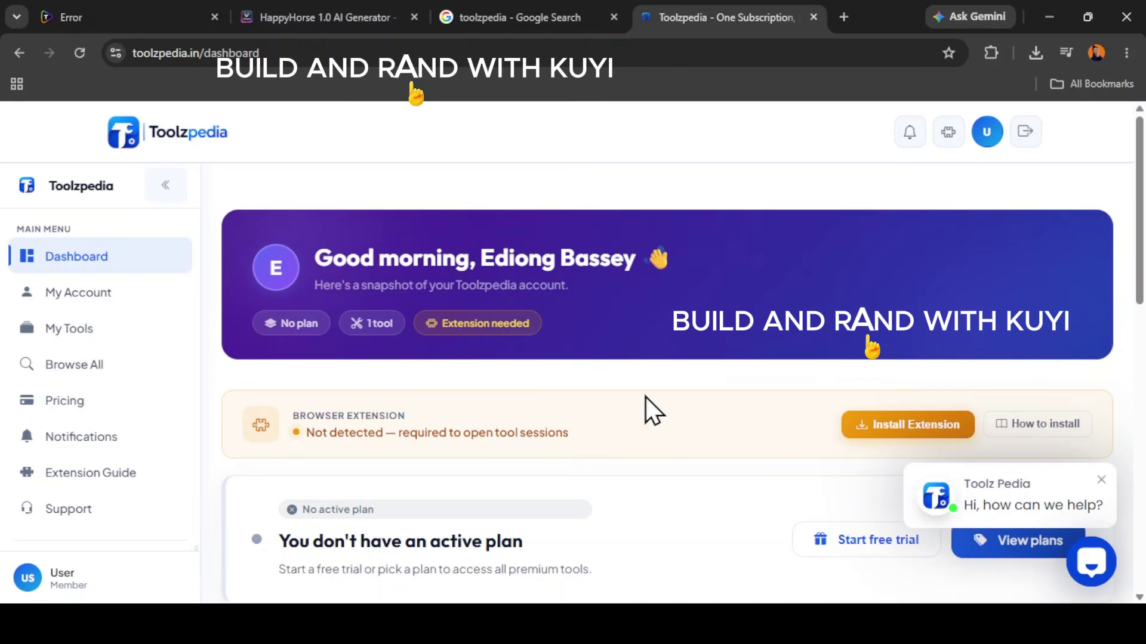
# Look through the Toolzpedia dashboard, open the extension's installation instructions, and read the PC / Desktop steps down to the download options
pyautogui.scroll(-10, 933, 392)
pyautogui.scroll(8, 668, 381)
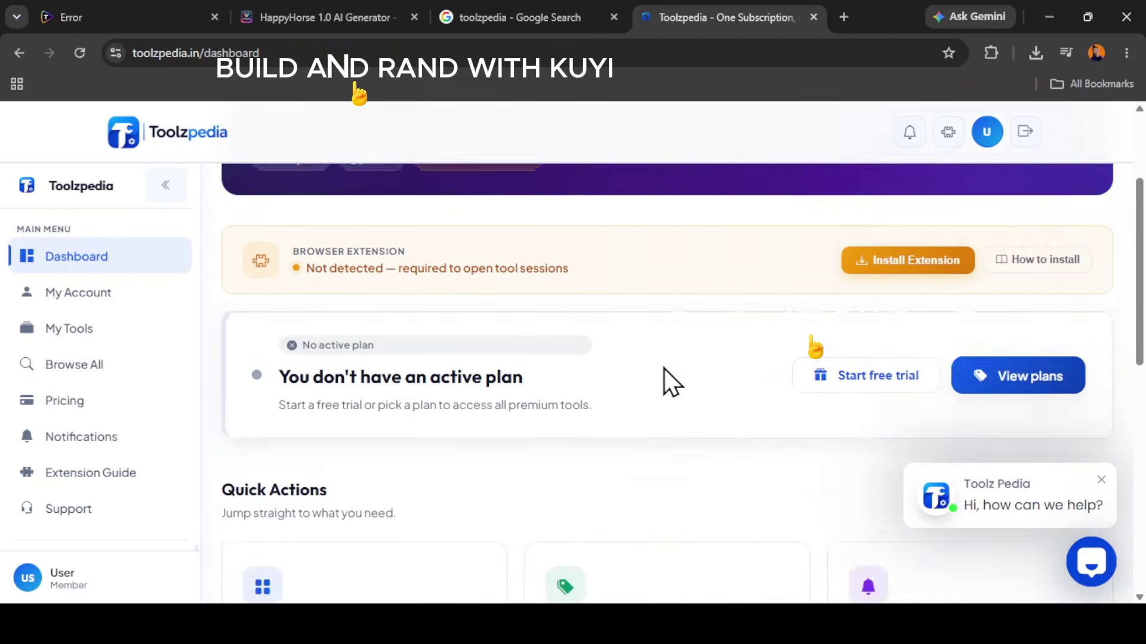
pyautogui.scroll(-8, 757, 382)
pyautogui.scroll(10, 757, 381)
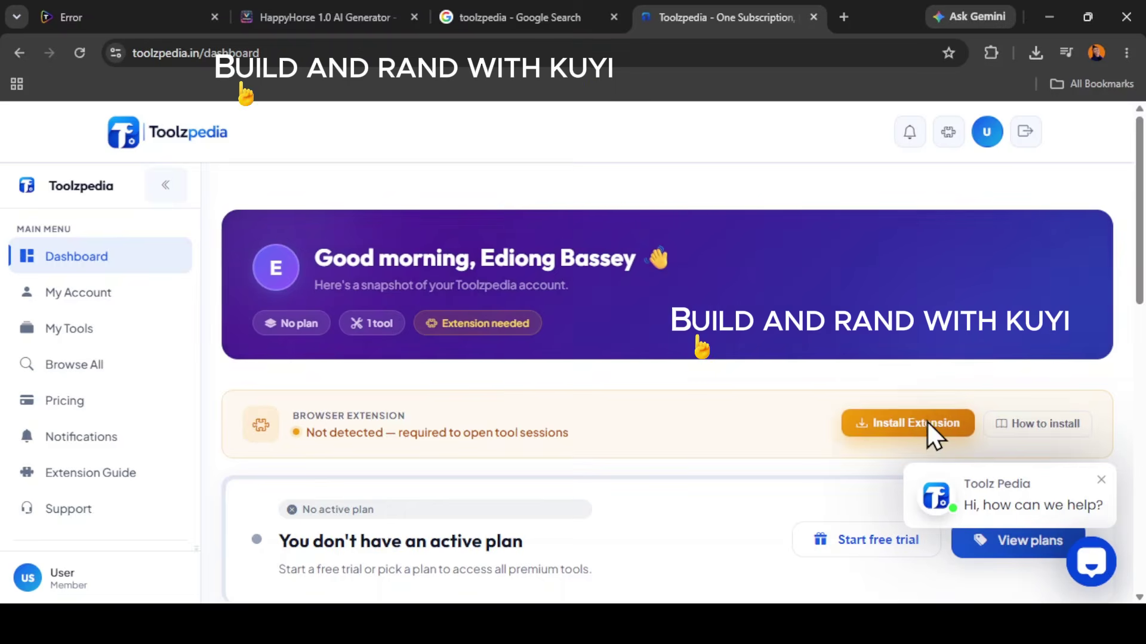
pyautogui.click(926, 420)
pyautogui.scroll(-2, 471, 382)
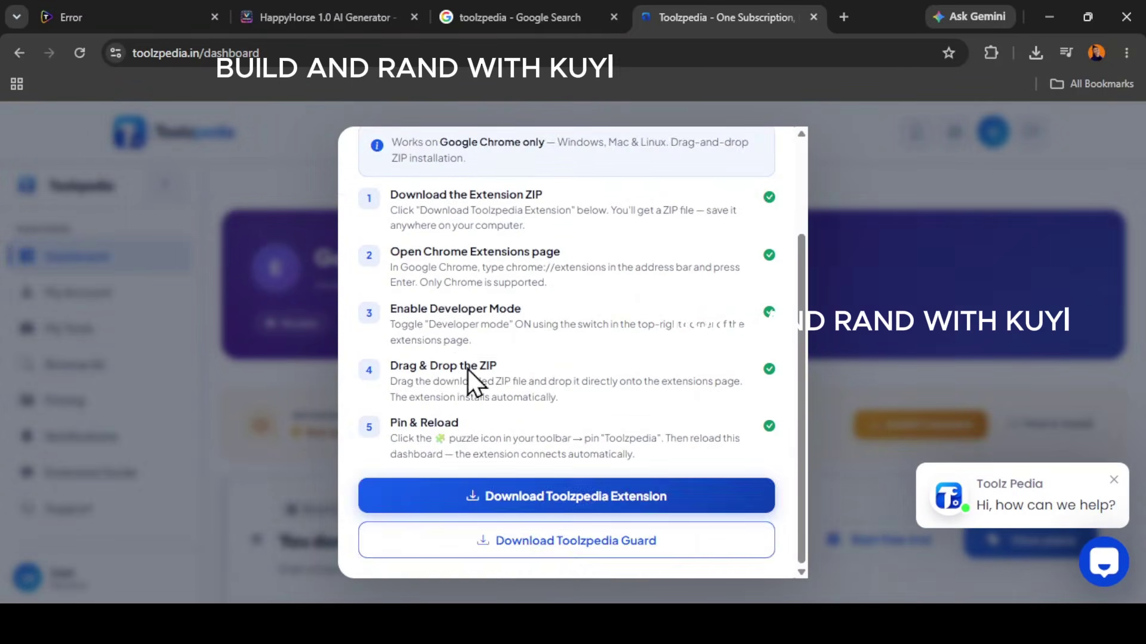
pyautogui.scroll(2, 483, 340)
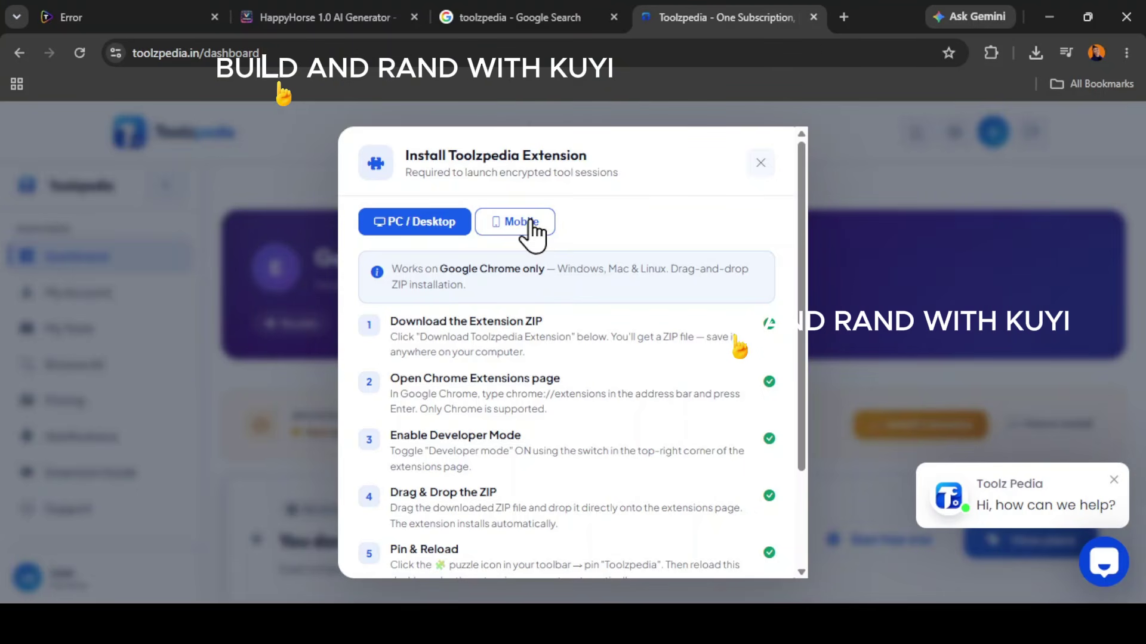
pyautogui.scroll(-2, 408, 236)
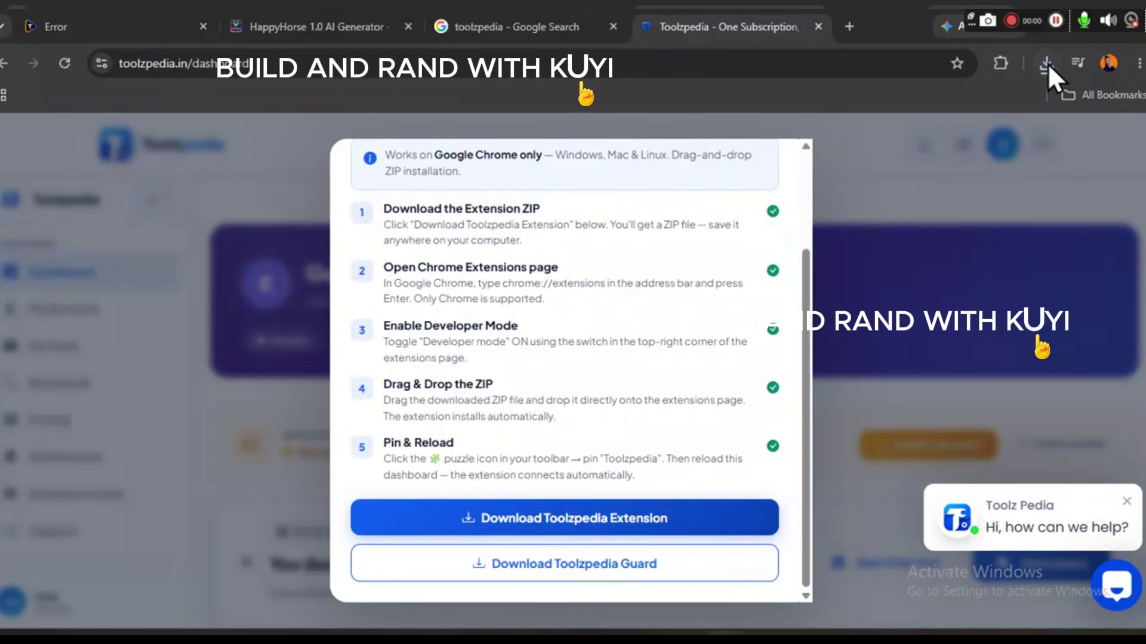
# Show the downloaded toolzpedia (1).zip in its folder and extract it to the default destination in Downloads
pyautogui.click(1035, 53)
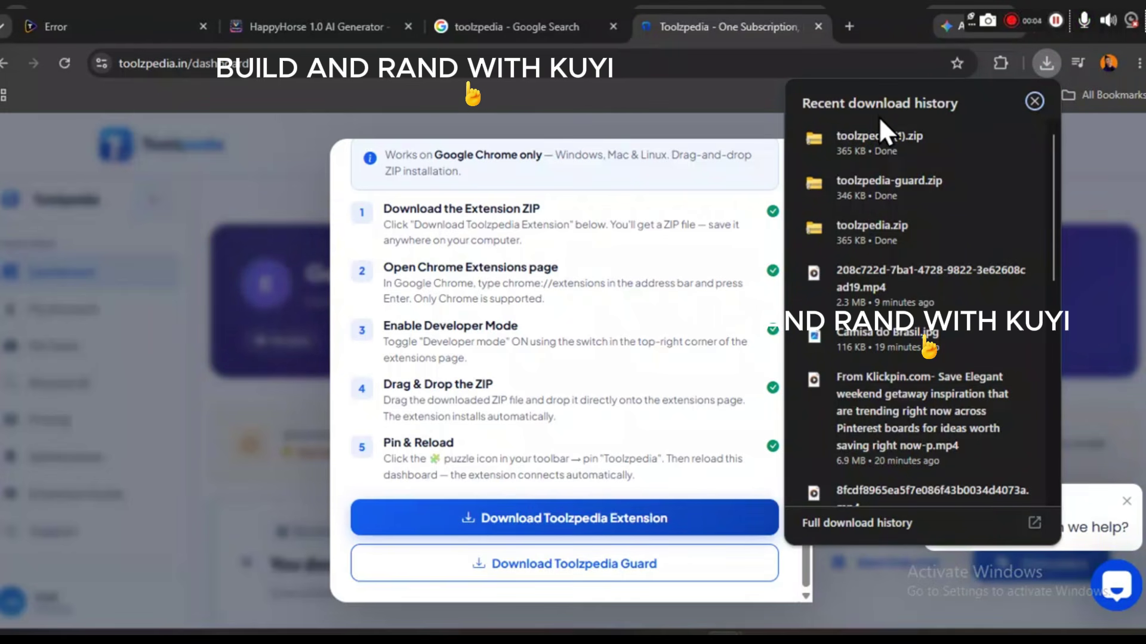
pyautogui.moveTo(915, 141)
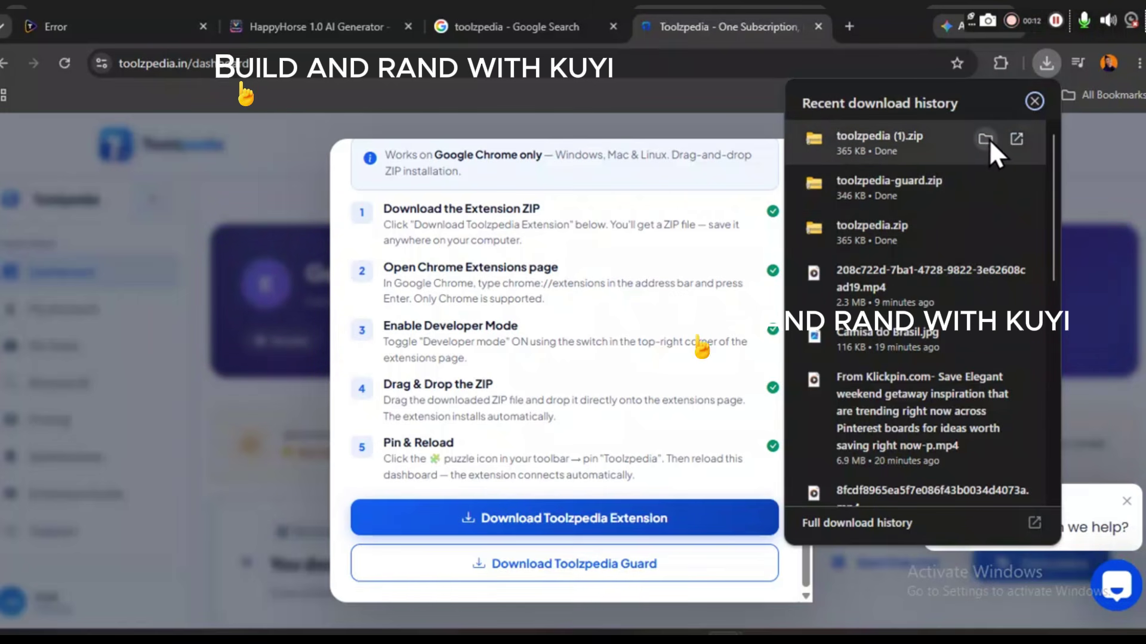
pyautogui.click(985, 138)
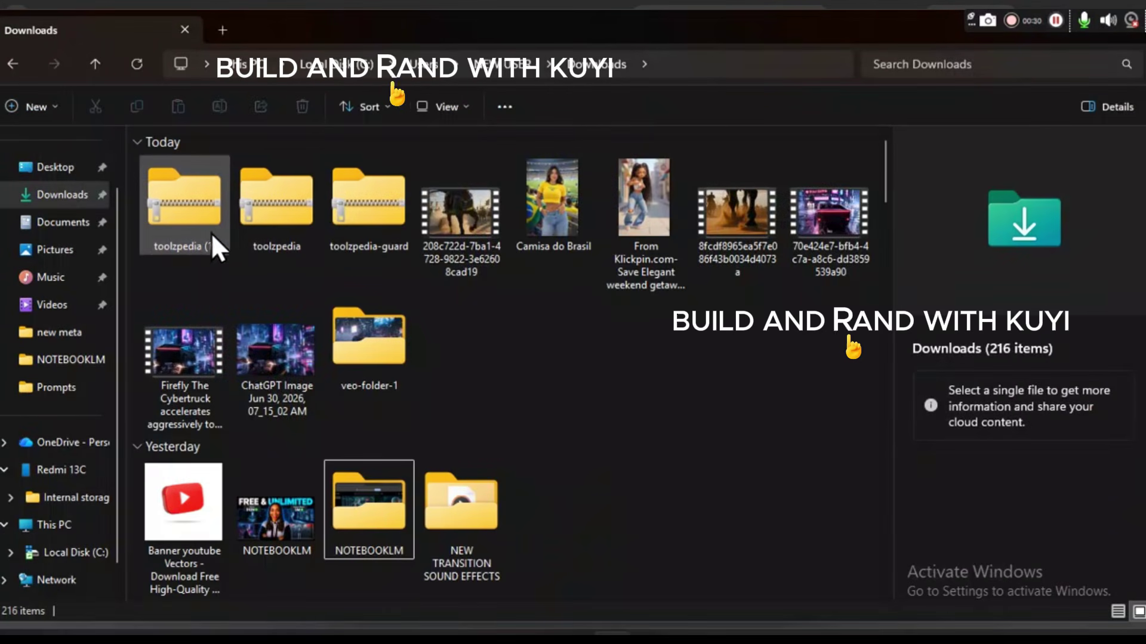
pyautogui.click(196, 210)
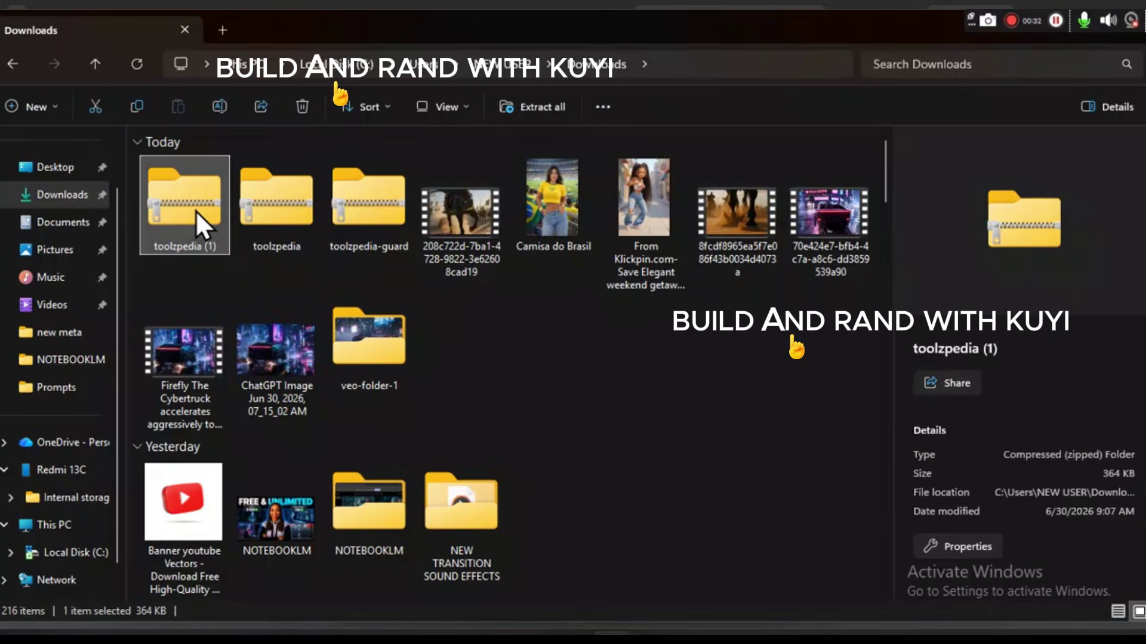
pyautogui.click(542, 106)
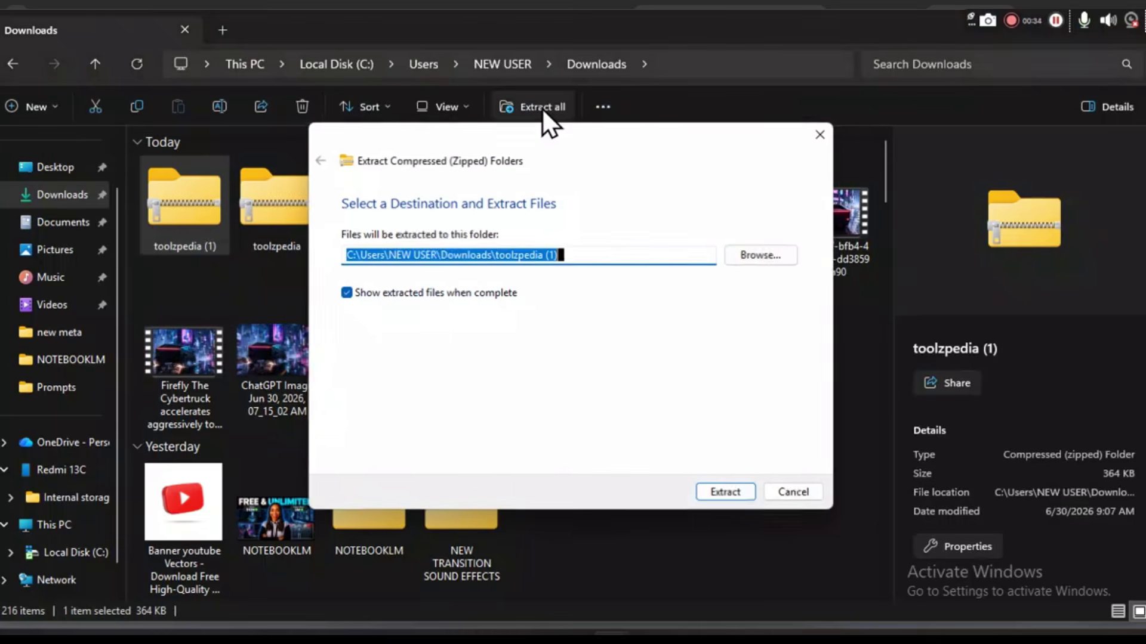
pyautogui.click(727, 493)
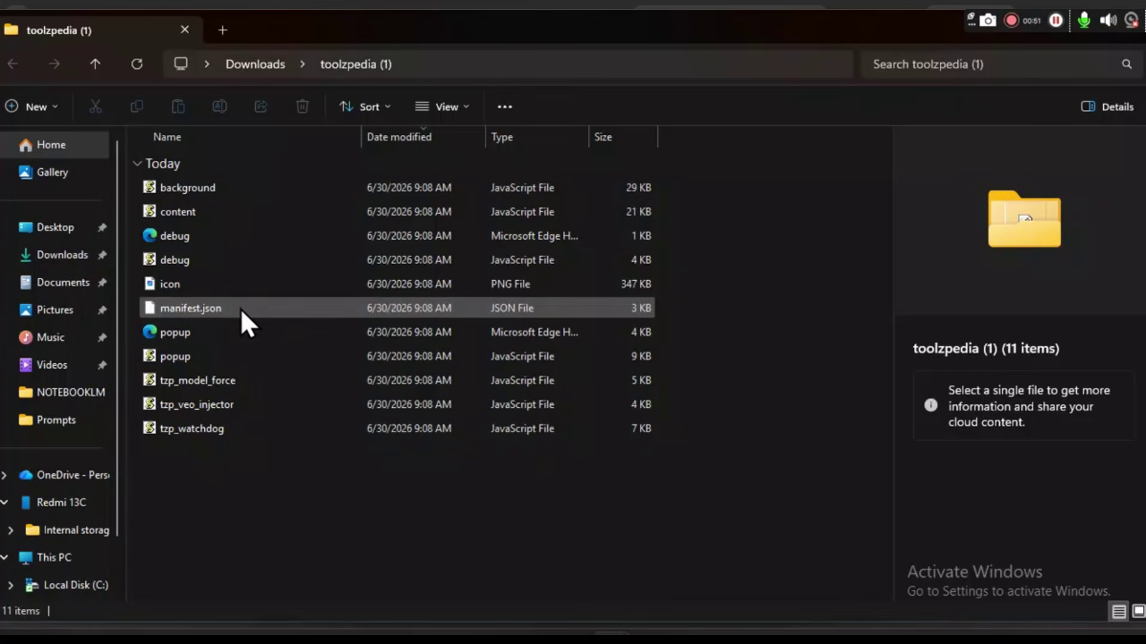
# Return to the Downloads folder and extract the toolzpedia-guard archive to its default destination
pyautogui.click(66, 253)
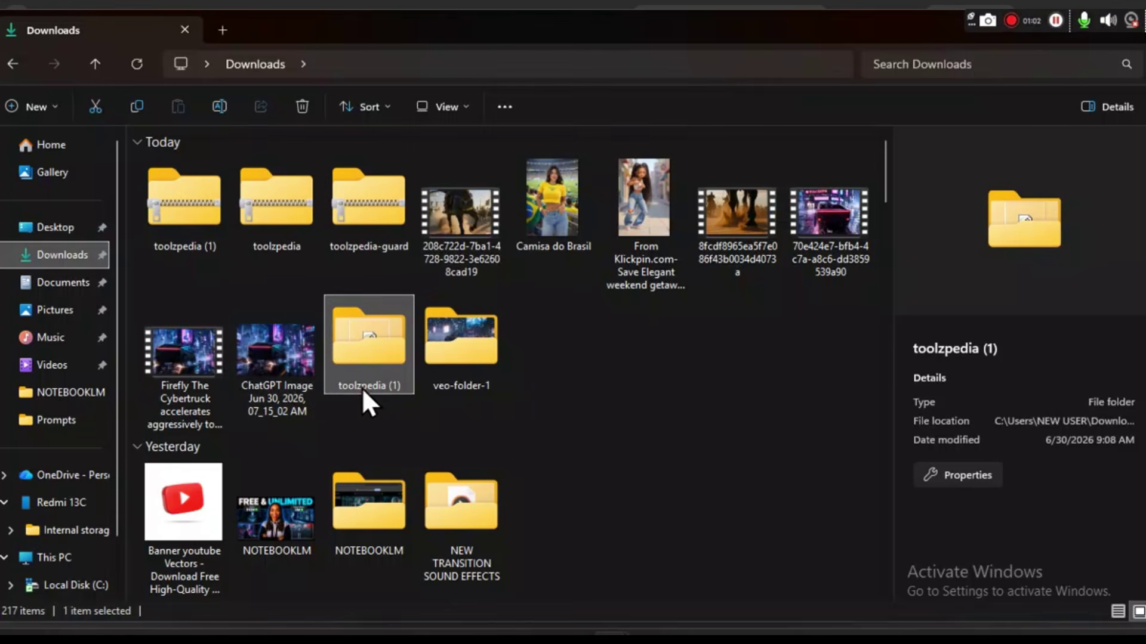
pyautogui.click(377, 209)
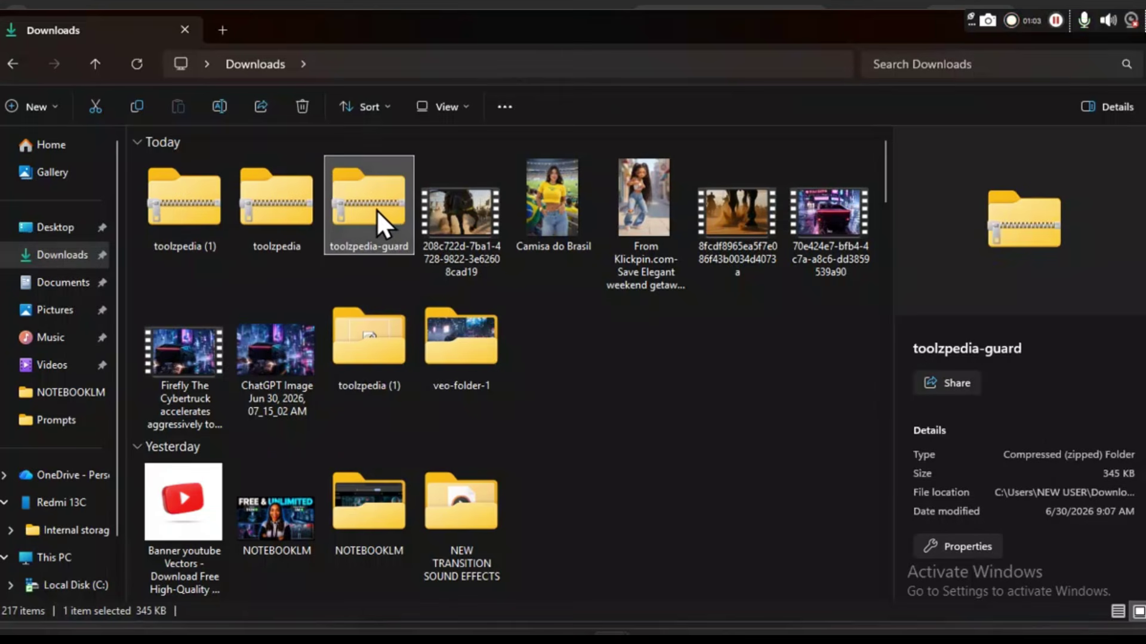
pyautogui.click(537, 106)
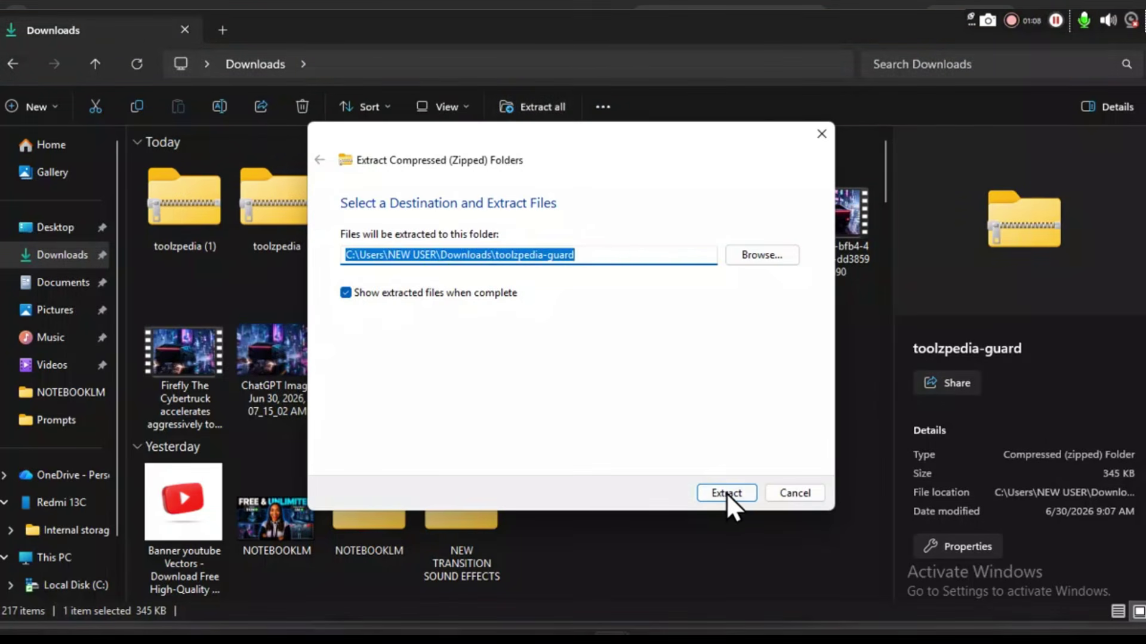
pyautogui.click(723, 492)
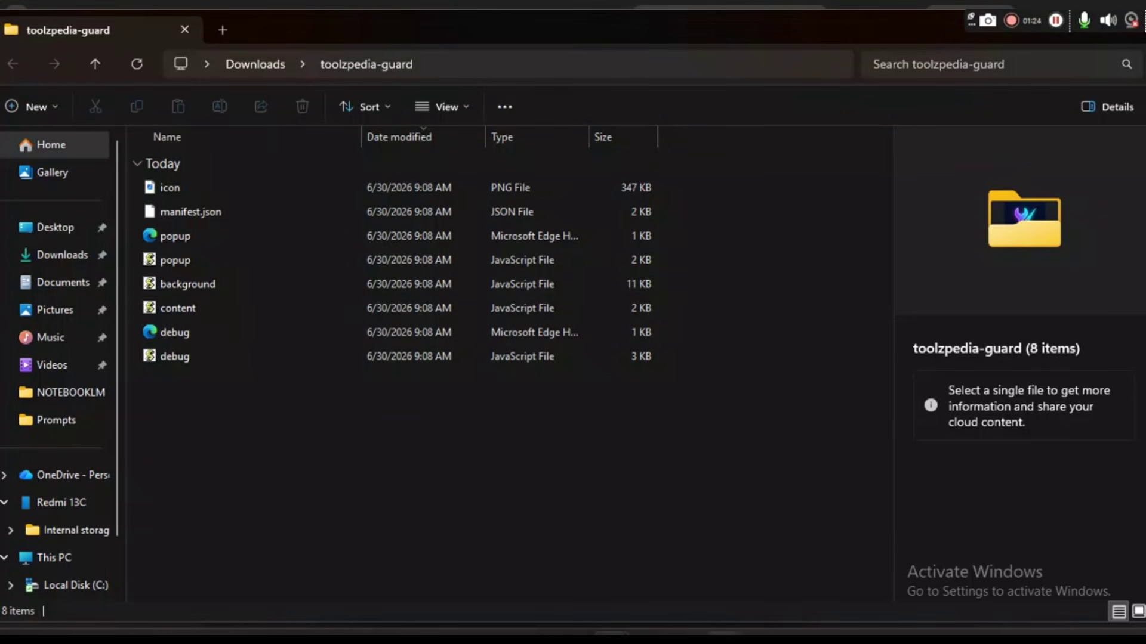
# Switch back to the Toolzpedia dashboard in Chrome and close the extension installation instructions
pyautogui.click(725, 639)
pyautogui.click(818, 561)
pyautogui.scroll(3, 807, 452)
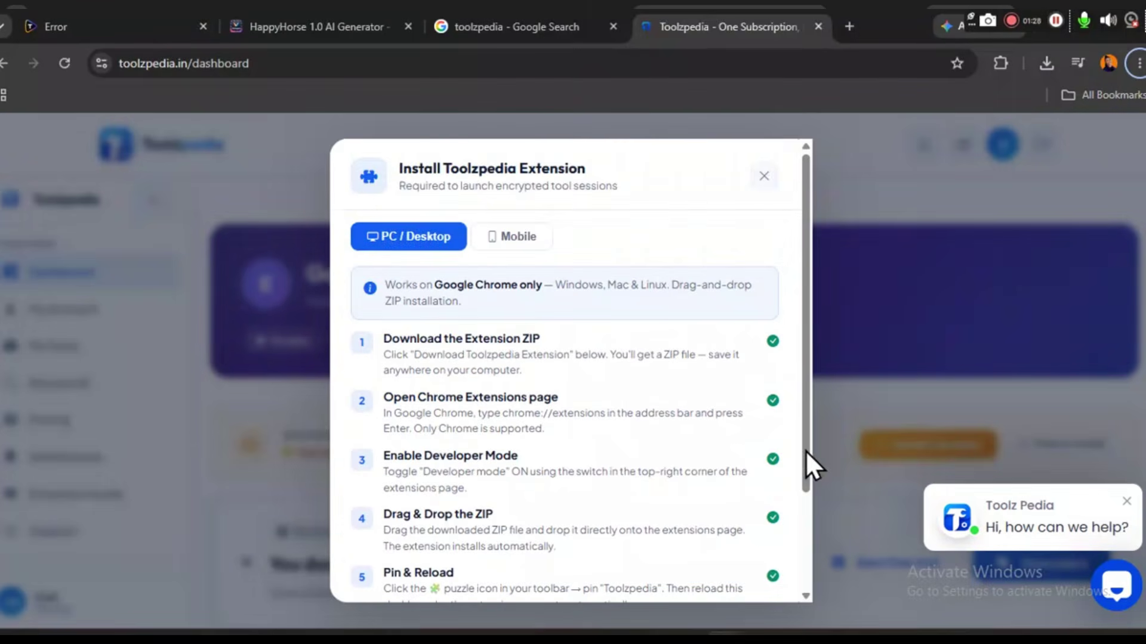
pyautogui.click(764, 176)
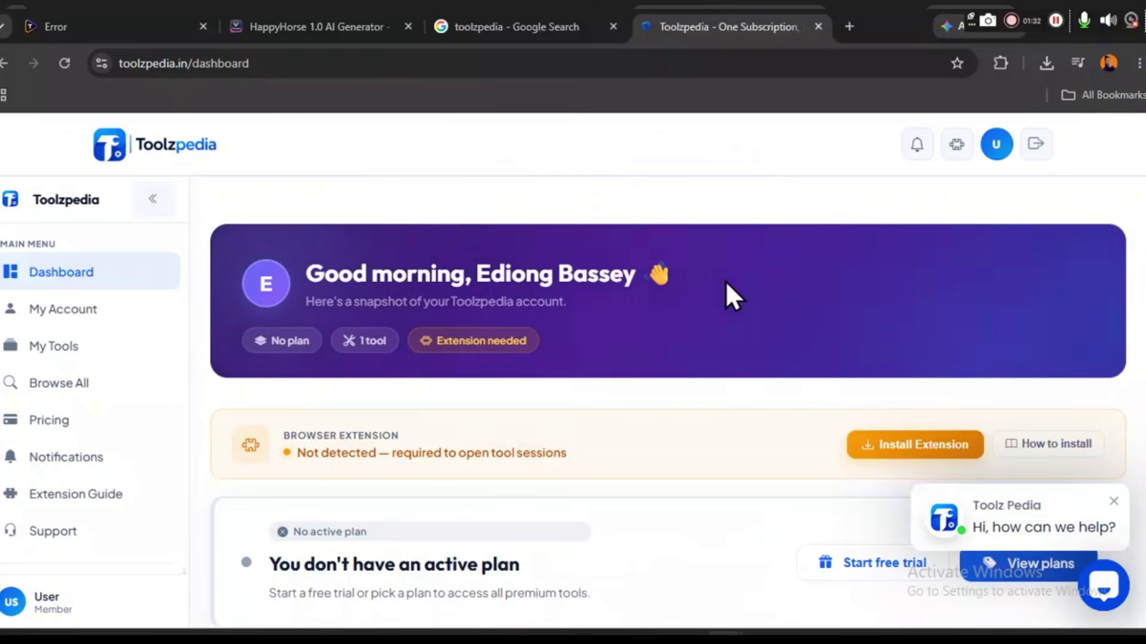
# Open Chrome's extension management page in a new tab
pyautogui.click(850, 27)
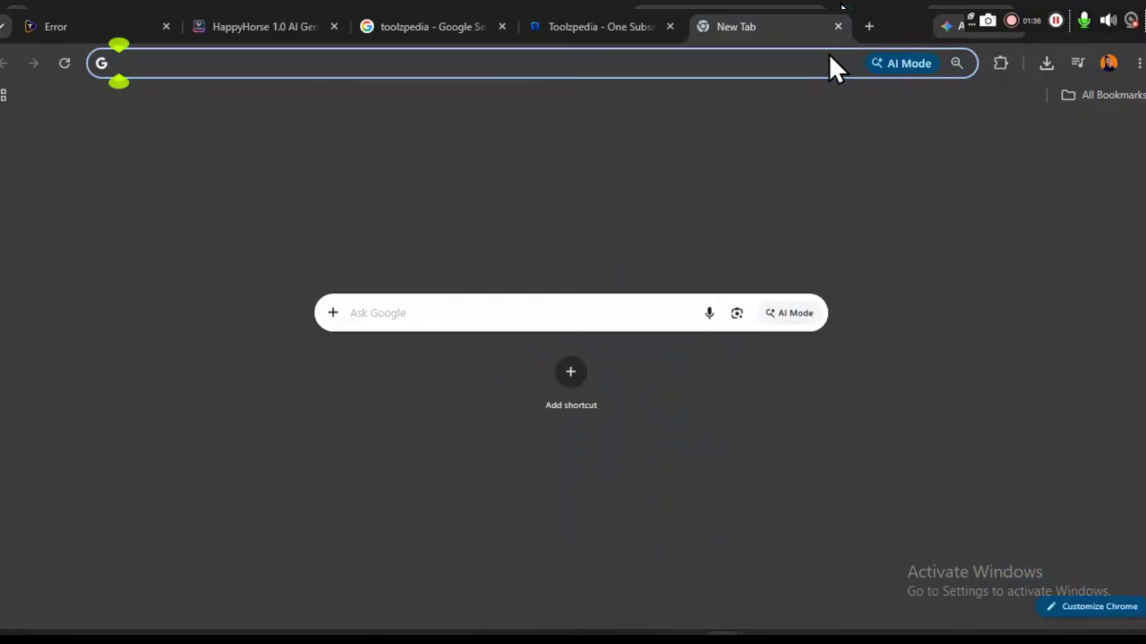
pyautogui.click(1139, 63)
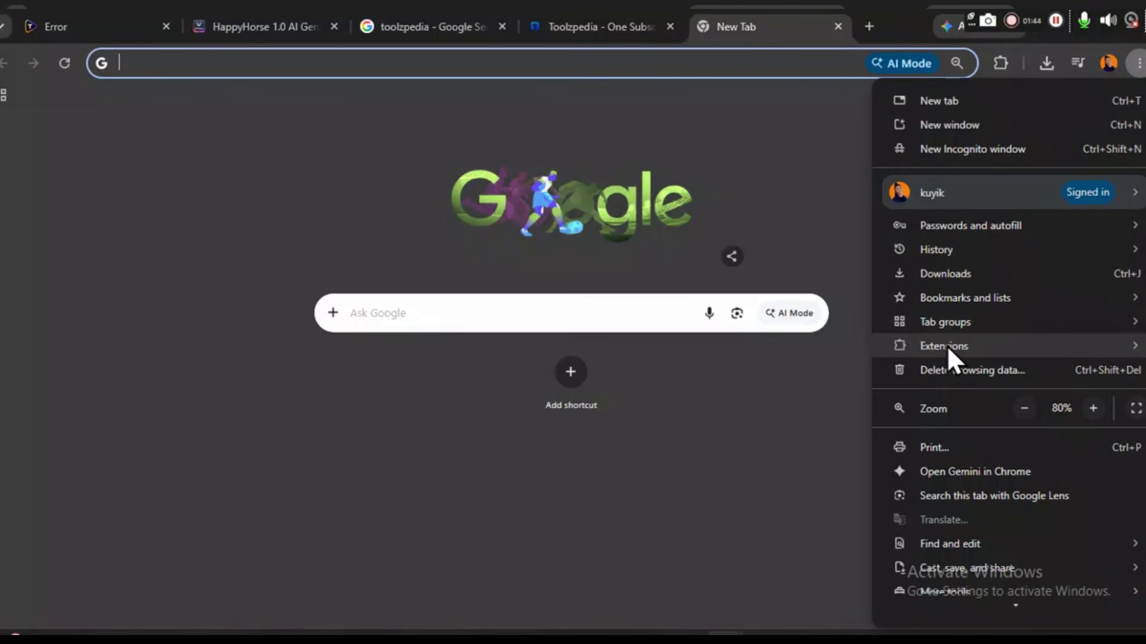
pyautogui.moveTo(947, 346)
pyautogui.click(794, 351)
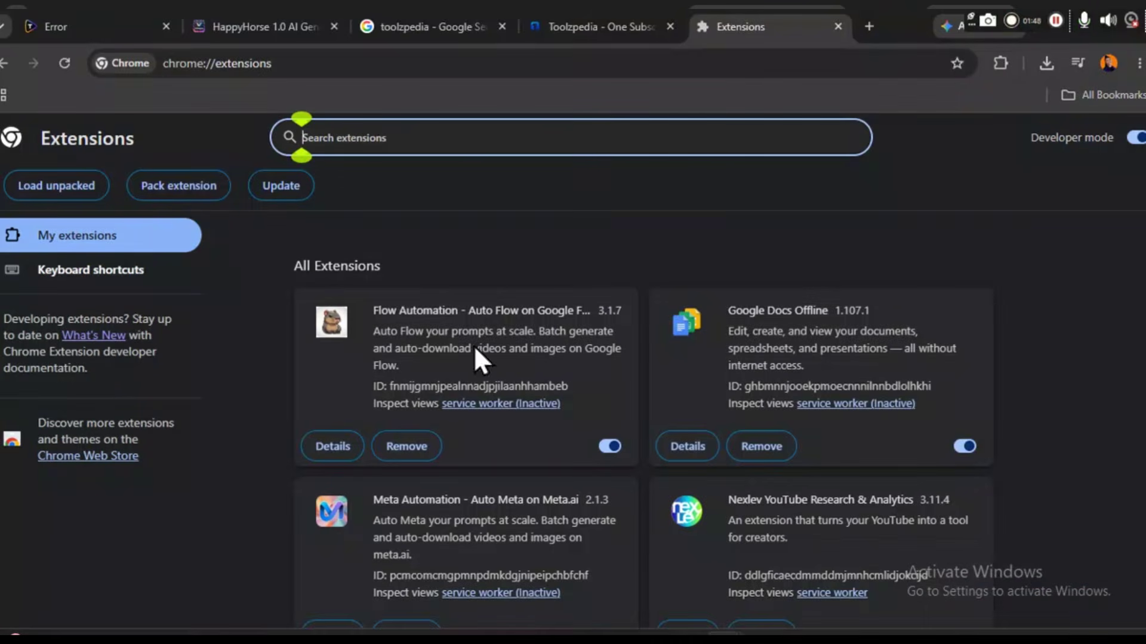
# Load the unpacked extension from the toolzpedia (1) folder in Downloads
pyautogui.scroll(-4, 686, 513)
pyautogui.scroll(4, 716, 501)
pyautogui.scroll(-4, 704, 519)
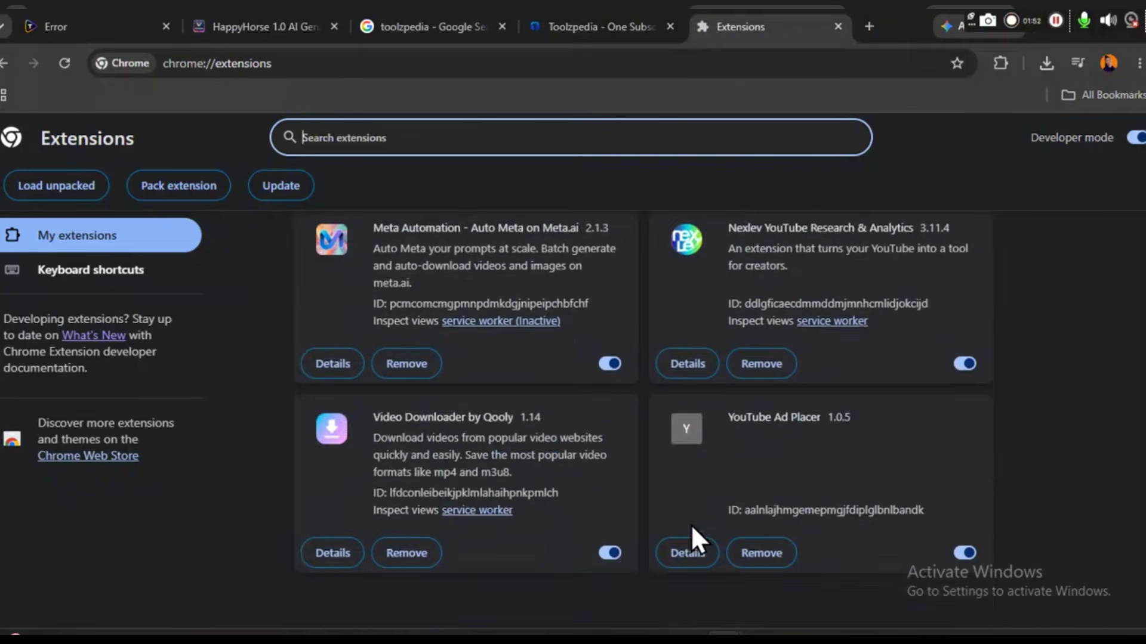
pyautogui.scroll(4, 692, 447)
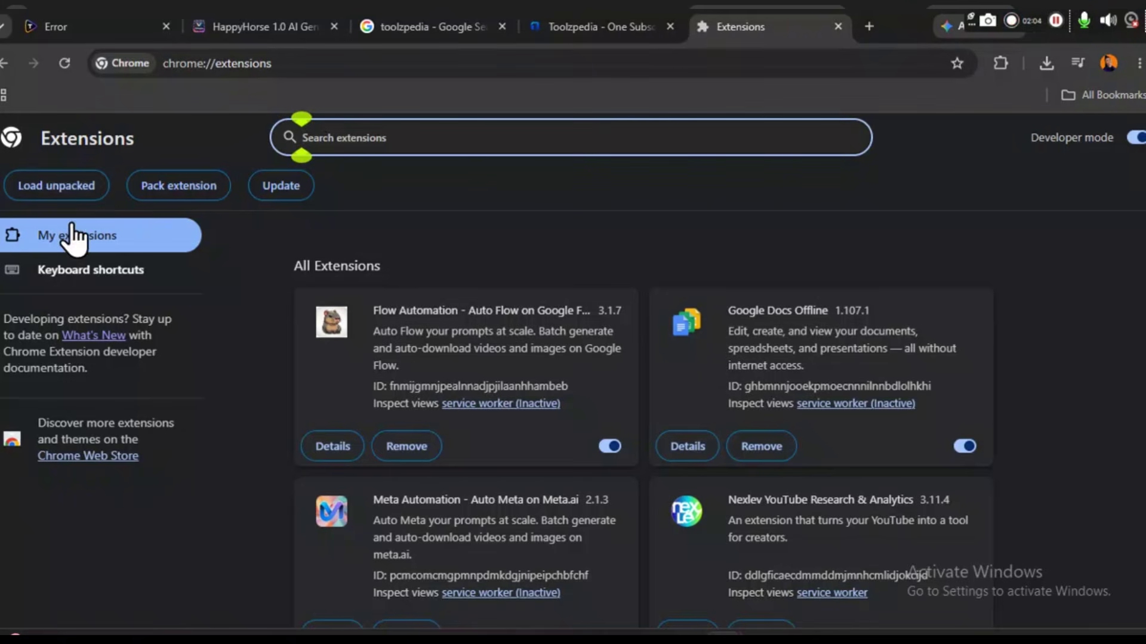
pyautogui.click(56, 190)
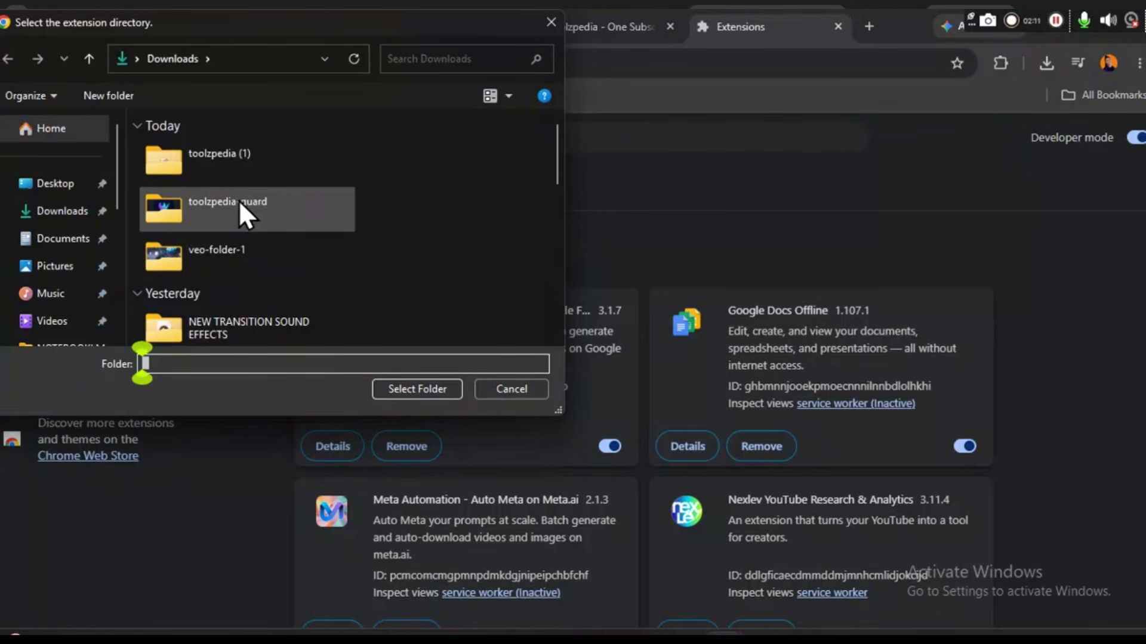
pyautogui.click(256, 156)
pyautogui.click(411, 389)
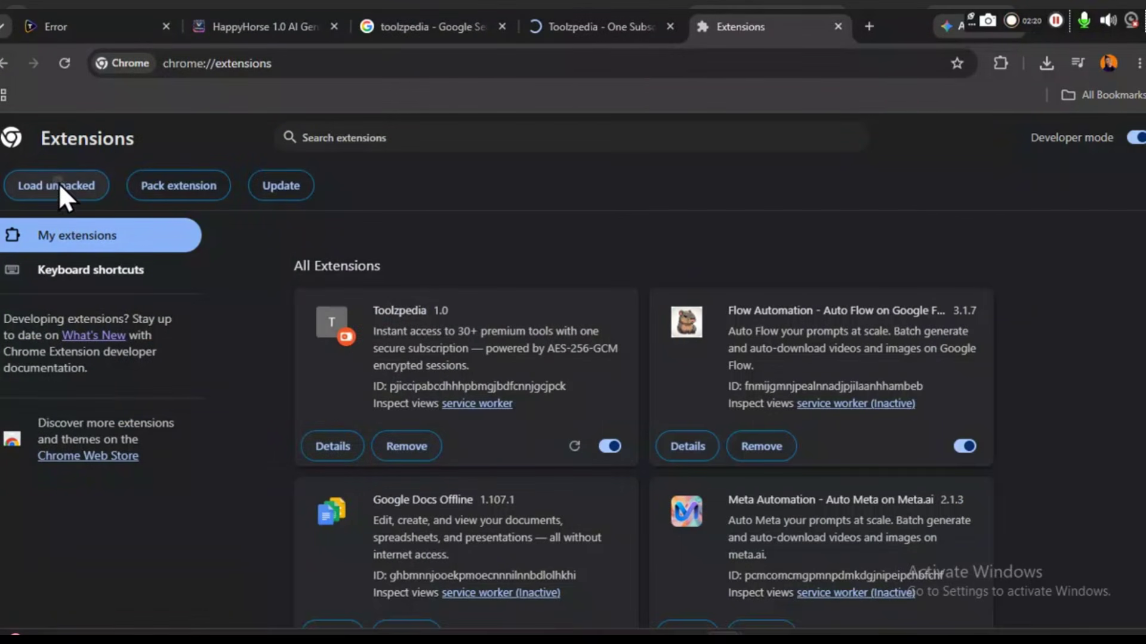
# Load the toolzpedia-guard folder from Downloads as a second unpacked extension
pyautogui.click(71, 199)
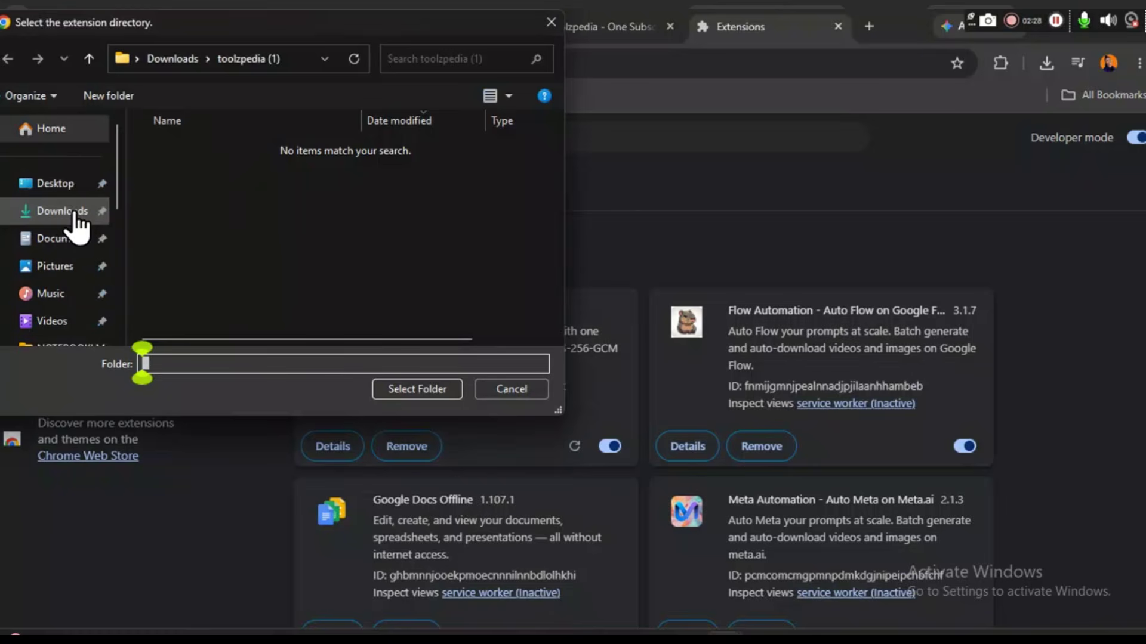
pyautogui.click(72, 210)
pyautogui.click(214, 208)
pyautogui.click(425, 387)
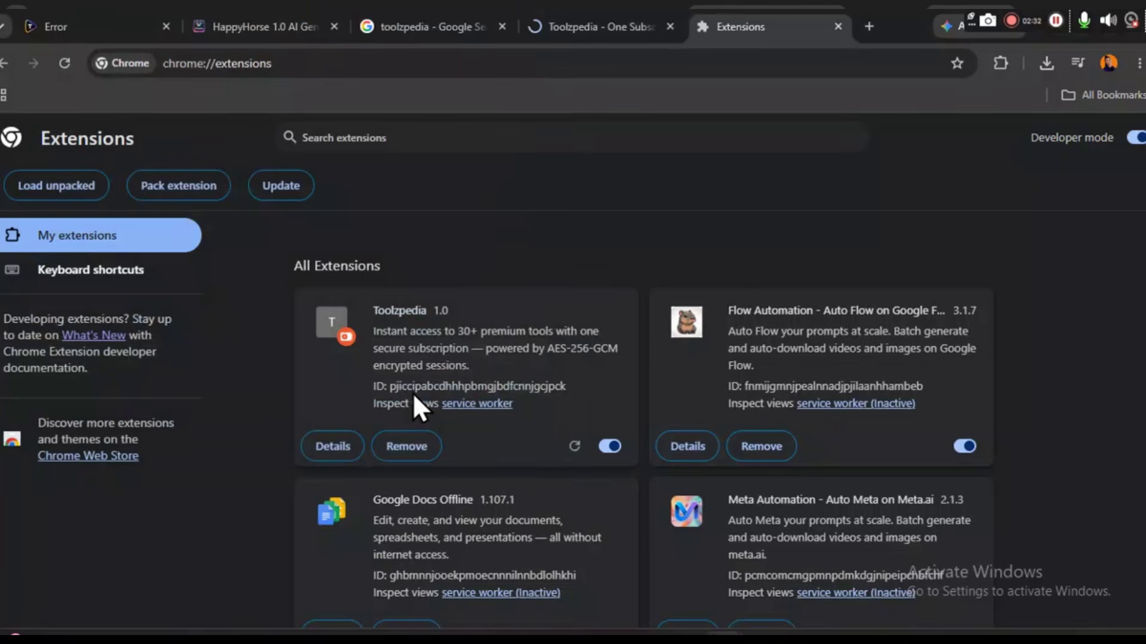
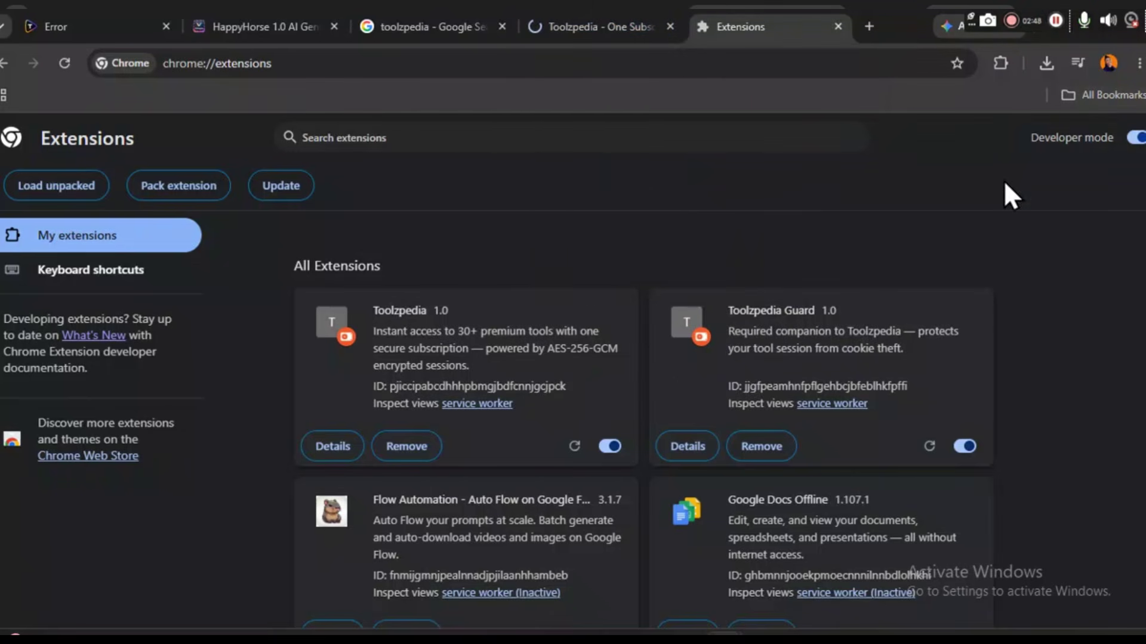
# Turn Developer mode off and back on for the browser's extensions
pyautogui.click(1136, 140)
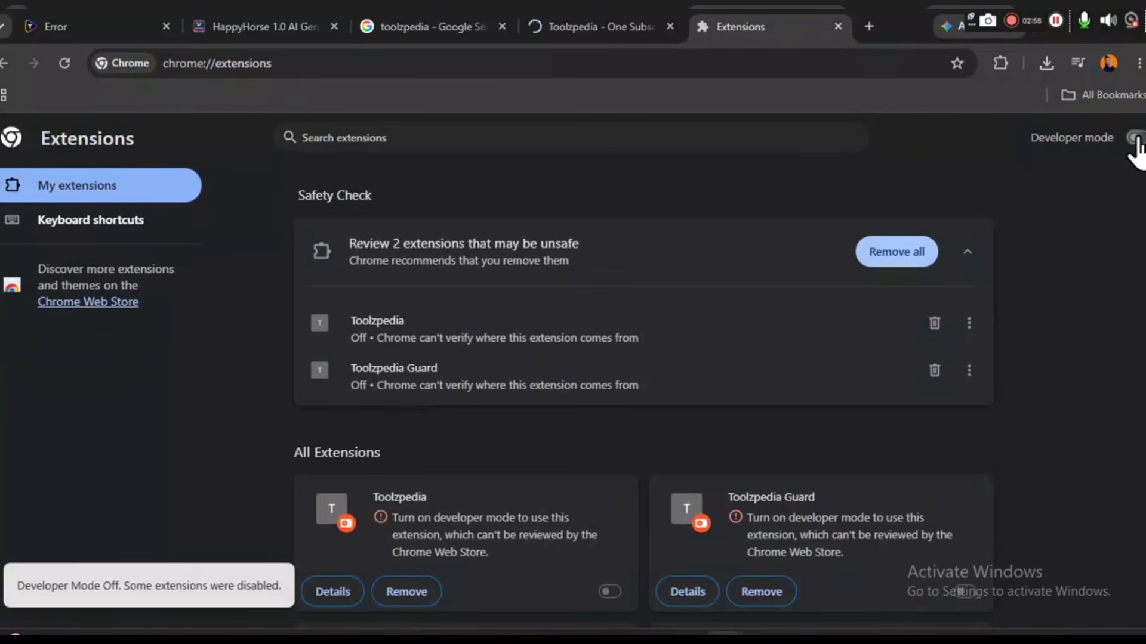
pyautogui.click(1137, 140)
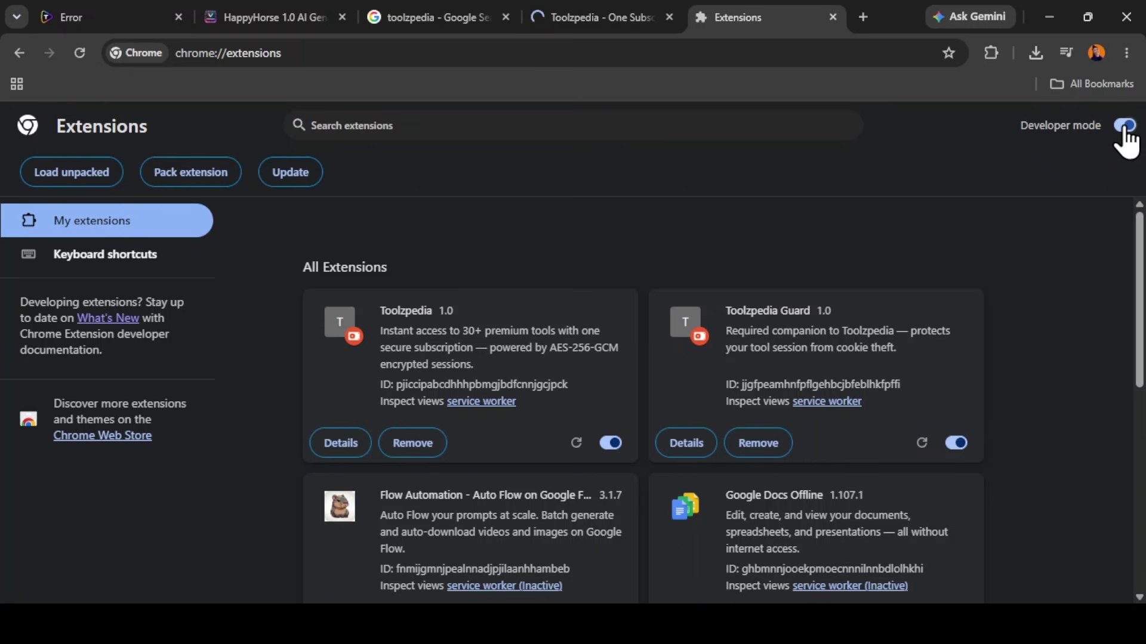
# Switch to the Toolzpedia dashboard and start the free trial for the account
pyautogui.click(606, 13)
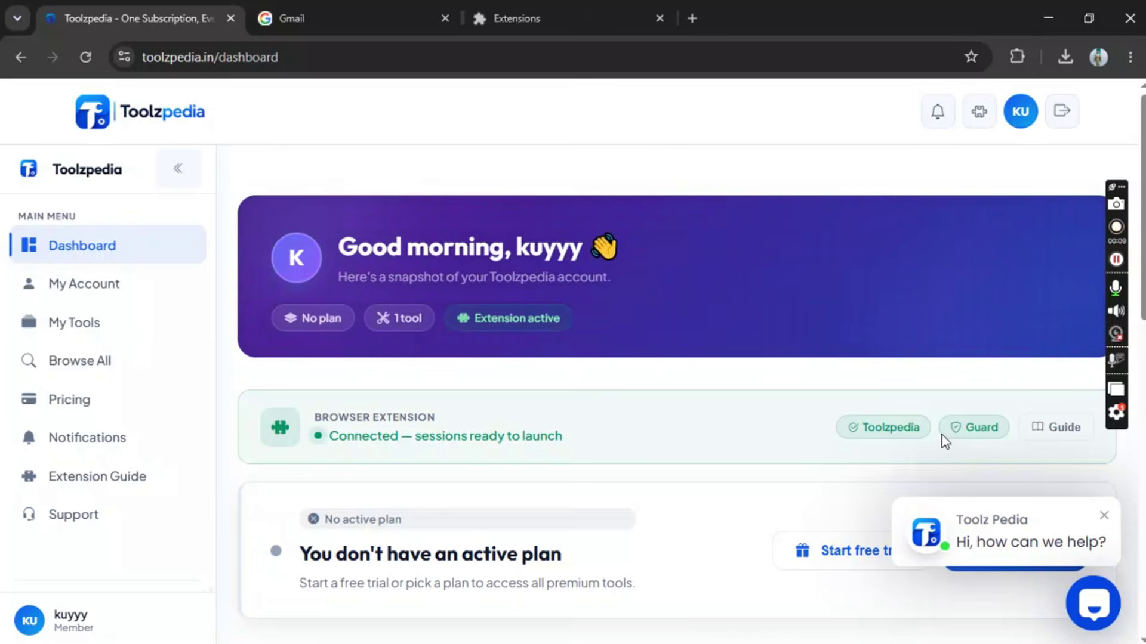
pyautogui.scroll(-5, 537, 453)
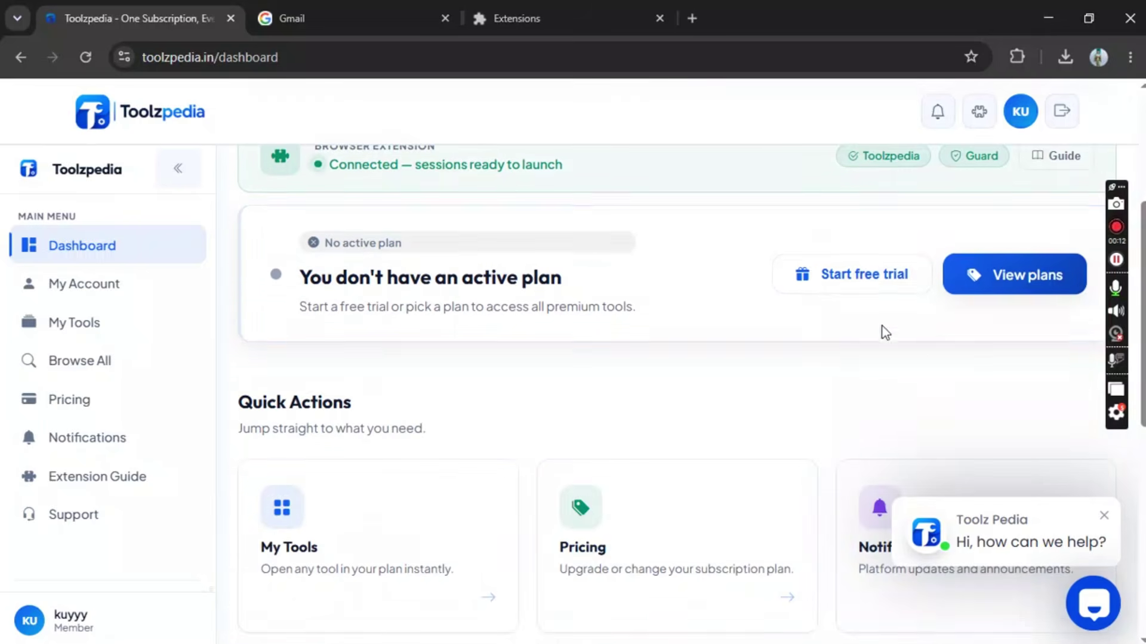
pyautogui.click(862, 274)
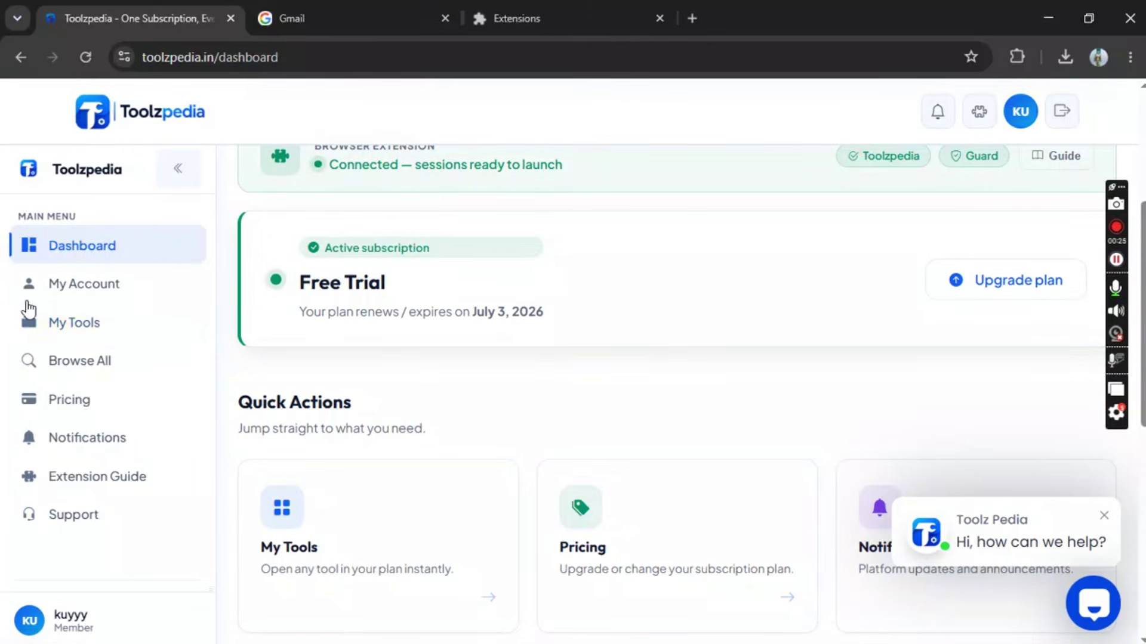
# Open Google Flow from the available Toolzpedia tools and launch it through Node 1
pyautogui.click(74, 325)
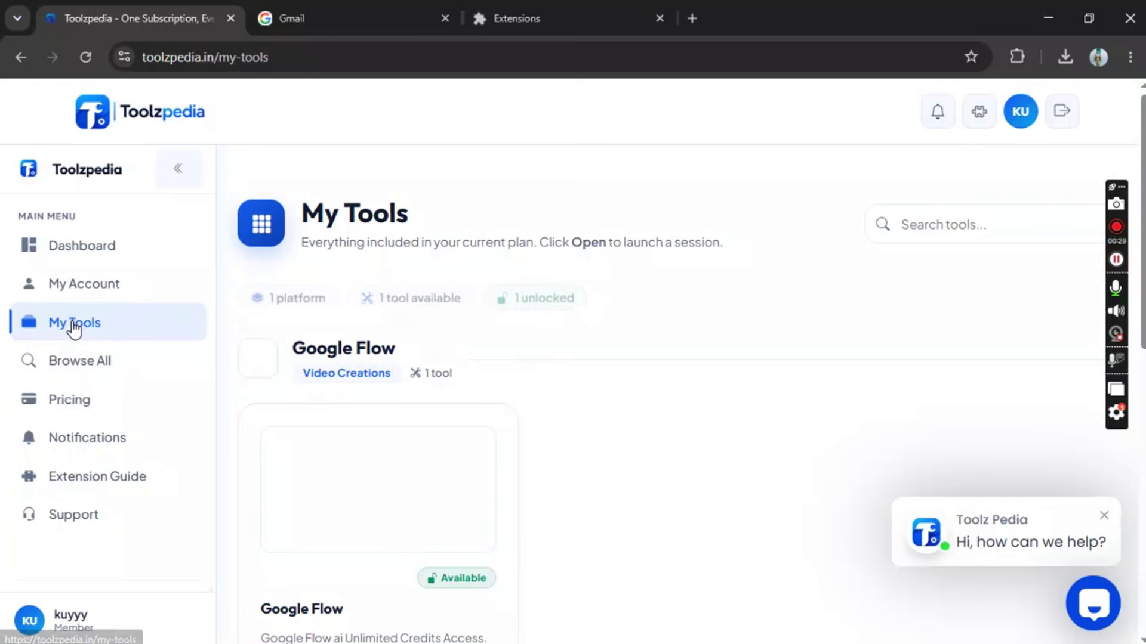
pyautogui.scroll(-7, 522, 427)
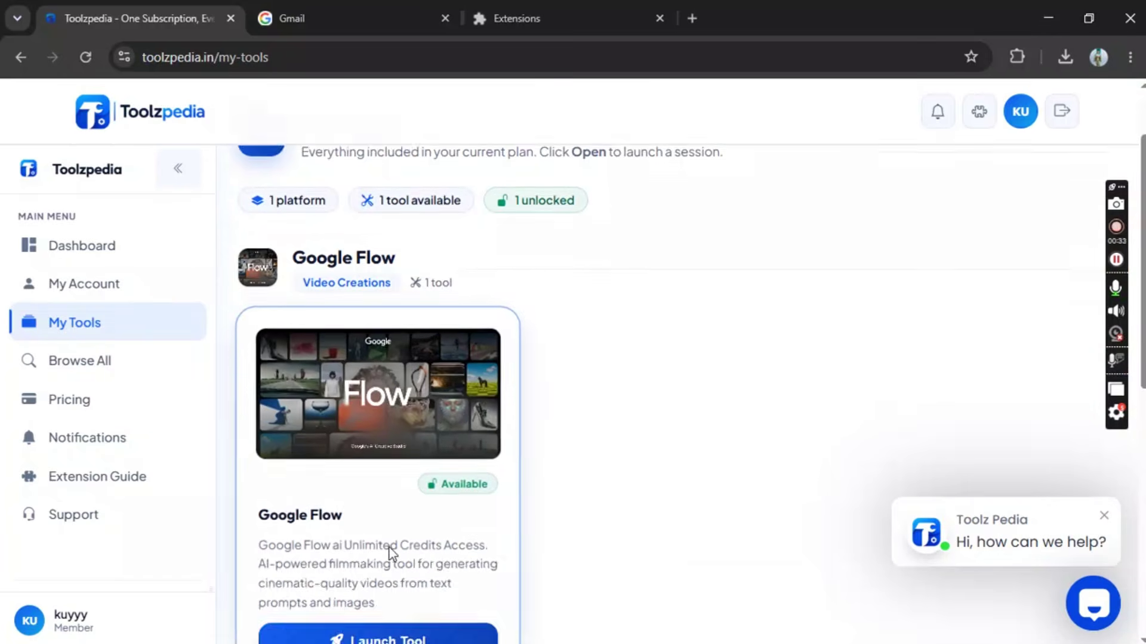
pyautogui.click(431, 281)
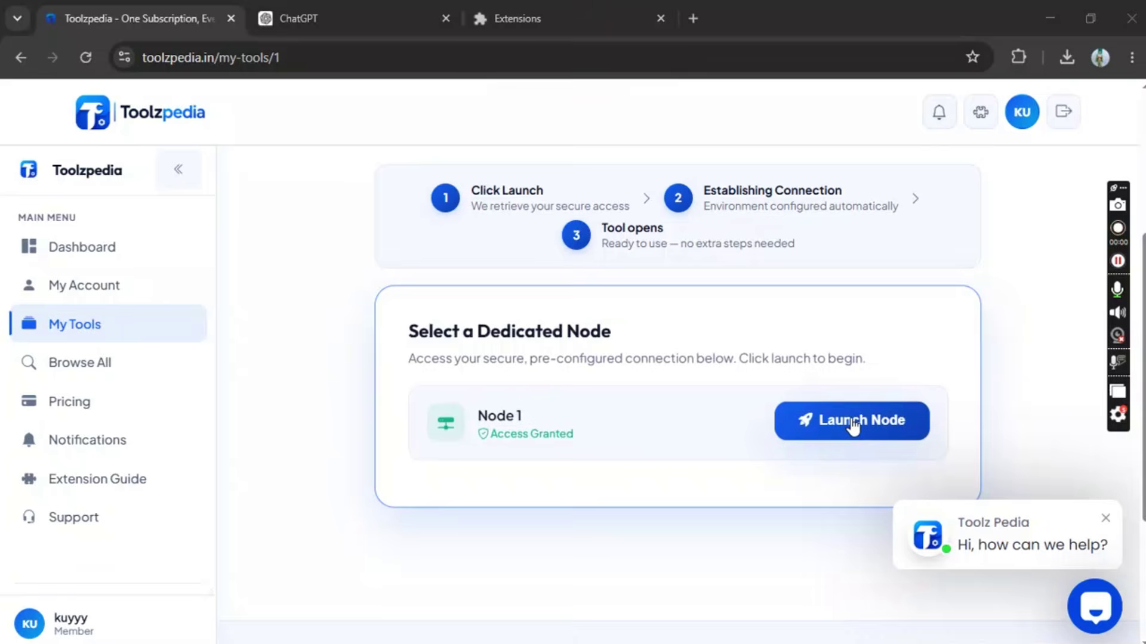
pyautogui.click(854, 421)
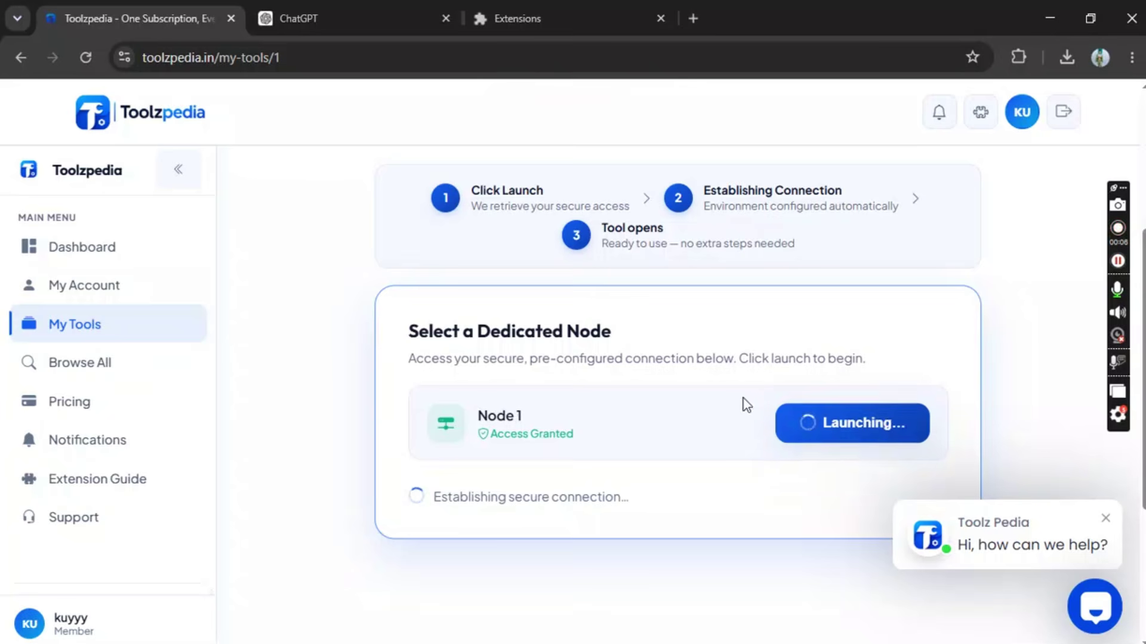
pyautogui.click(883, 416)
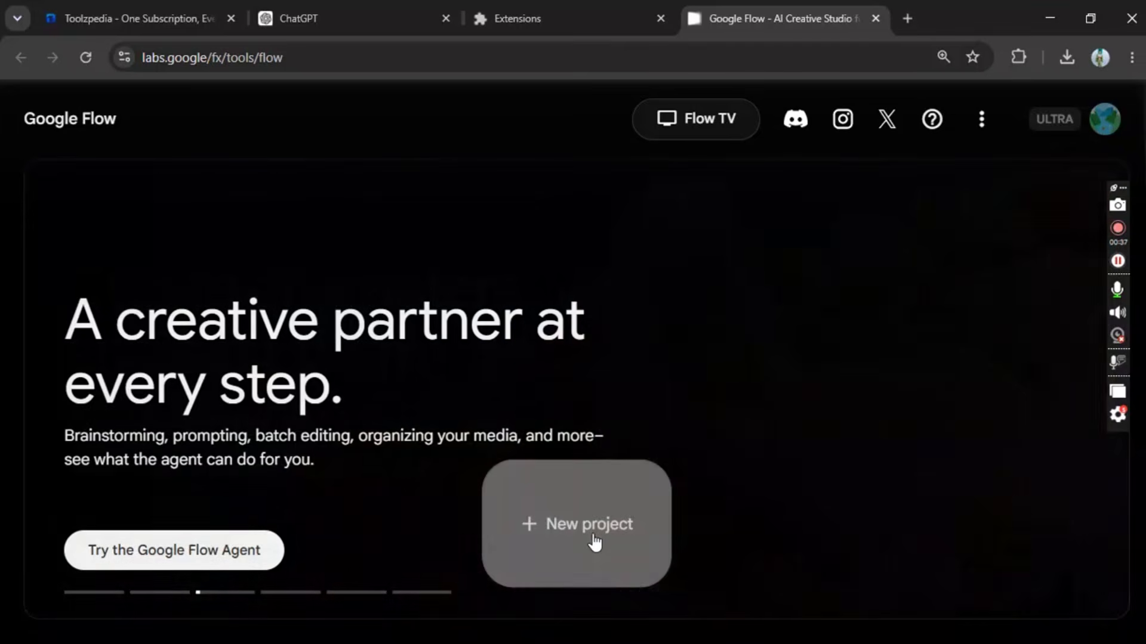
# Create a new Google Flow project and set its generation type to Video
pyautogui.click(595, 543)
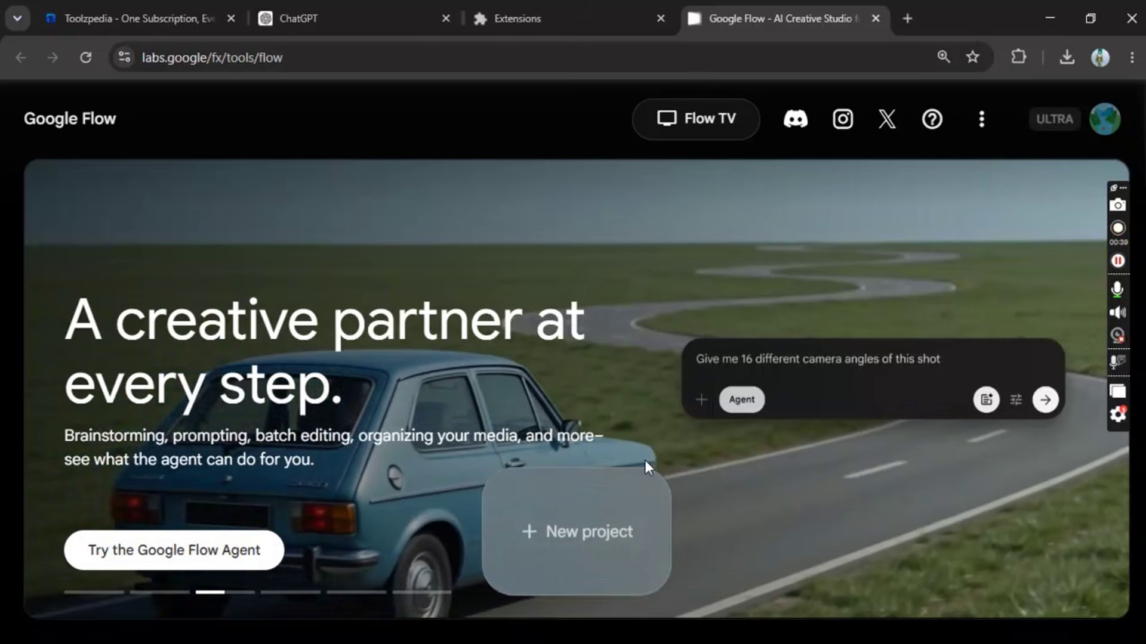
pyautogui.click(610, 523)
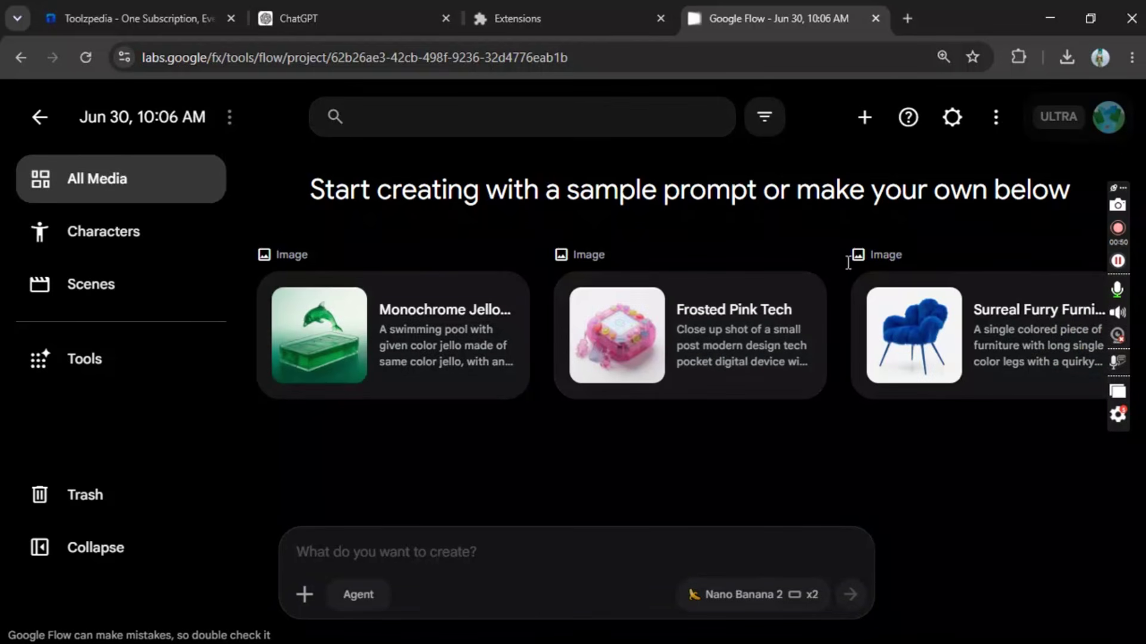
pyautogui.click(811, 597)
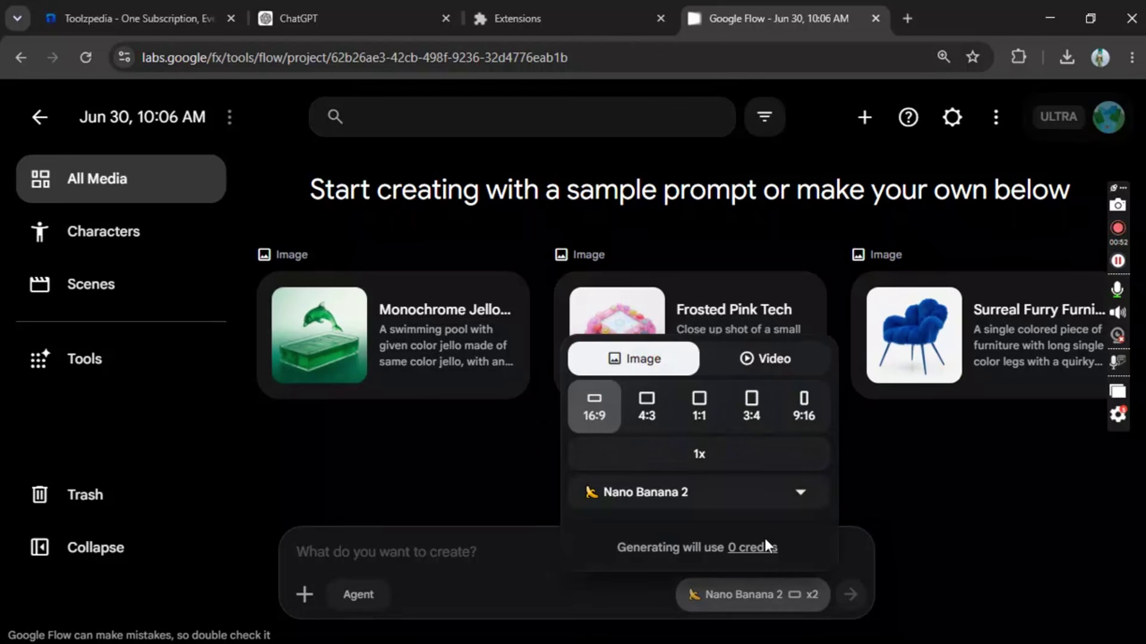
pyautogui.click(776, 361)
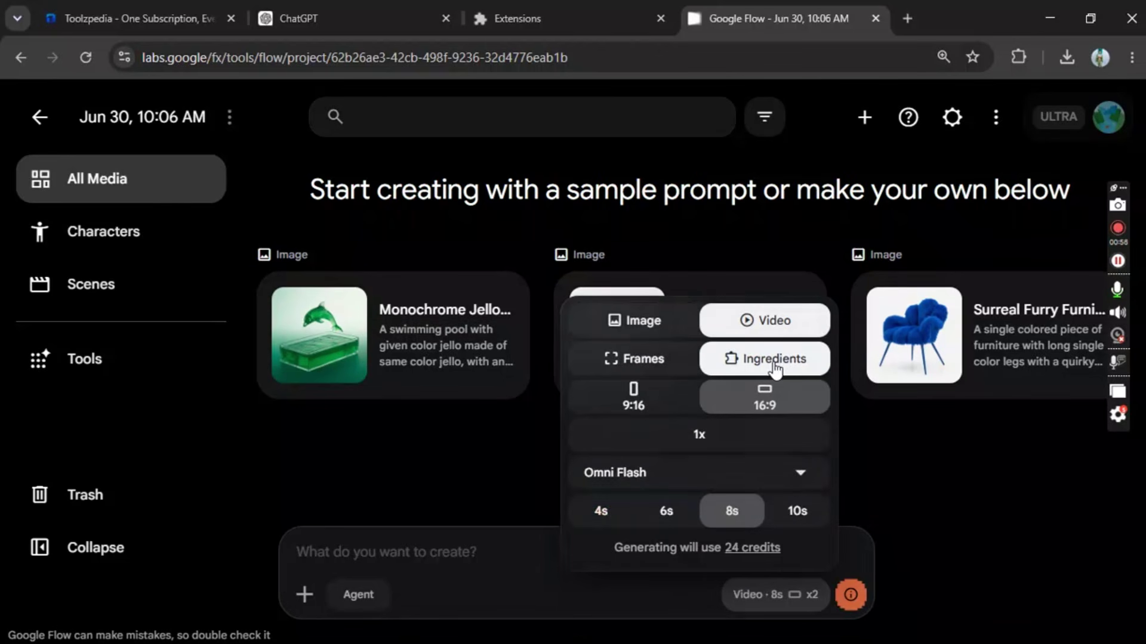
pyautogui.click(768, 610)
pyautogui.click(768, 610)
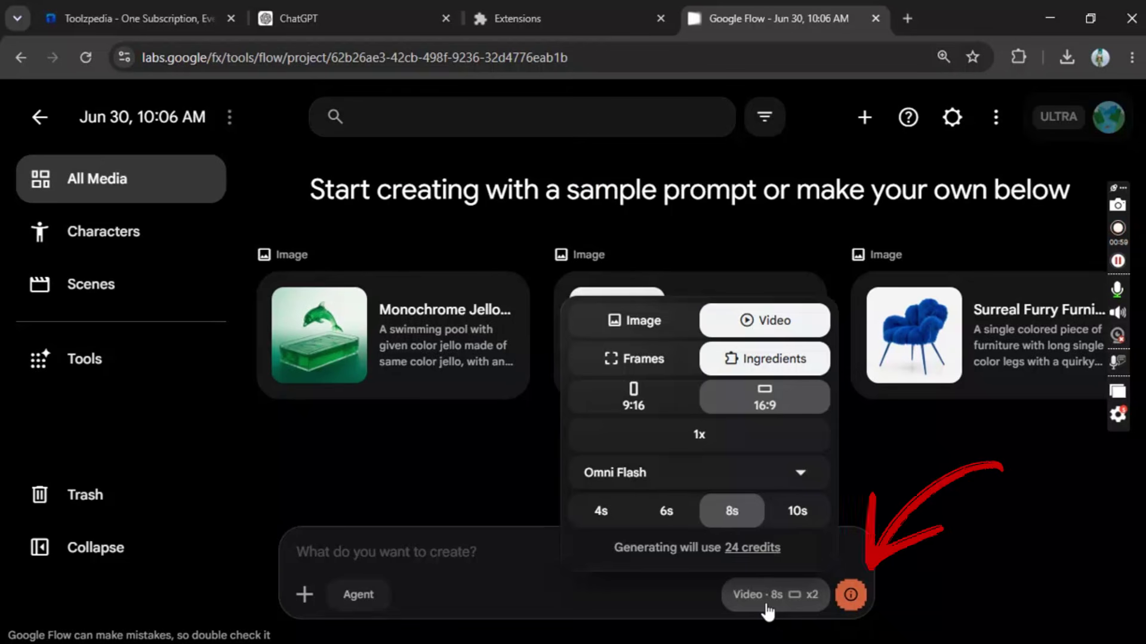
# Change the video model to Veo 3.1 - Lite [Lower Priority] and open the AI credits information
pyautogui.click(757, 548)
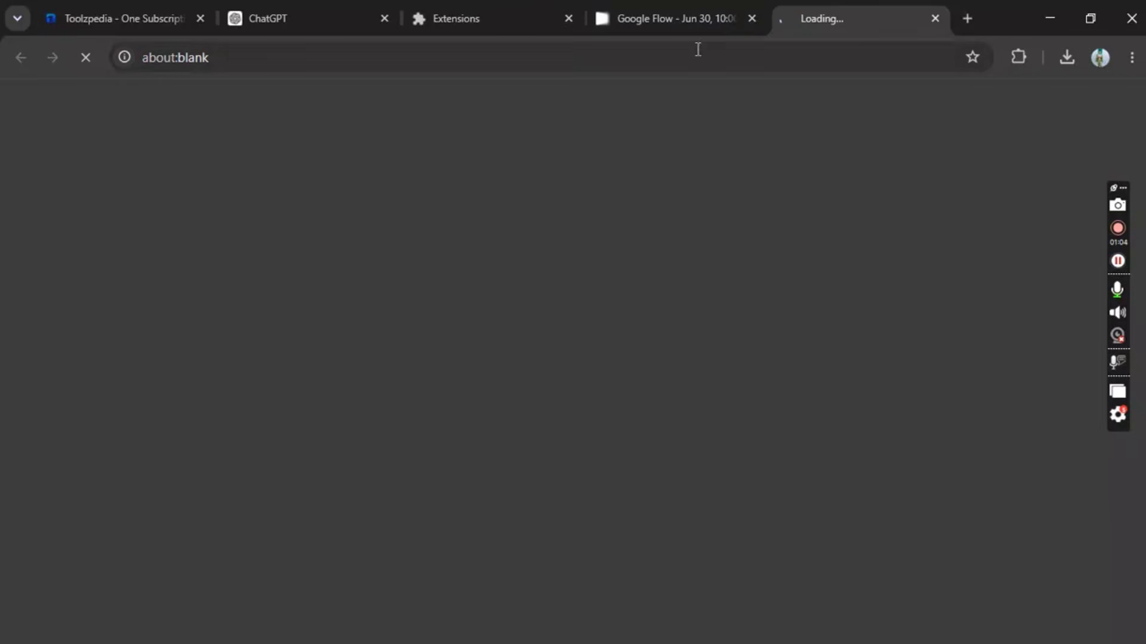
pyautogui.click(700, 23)
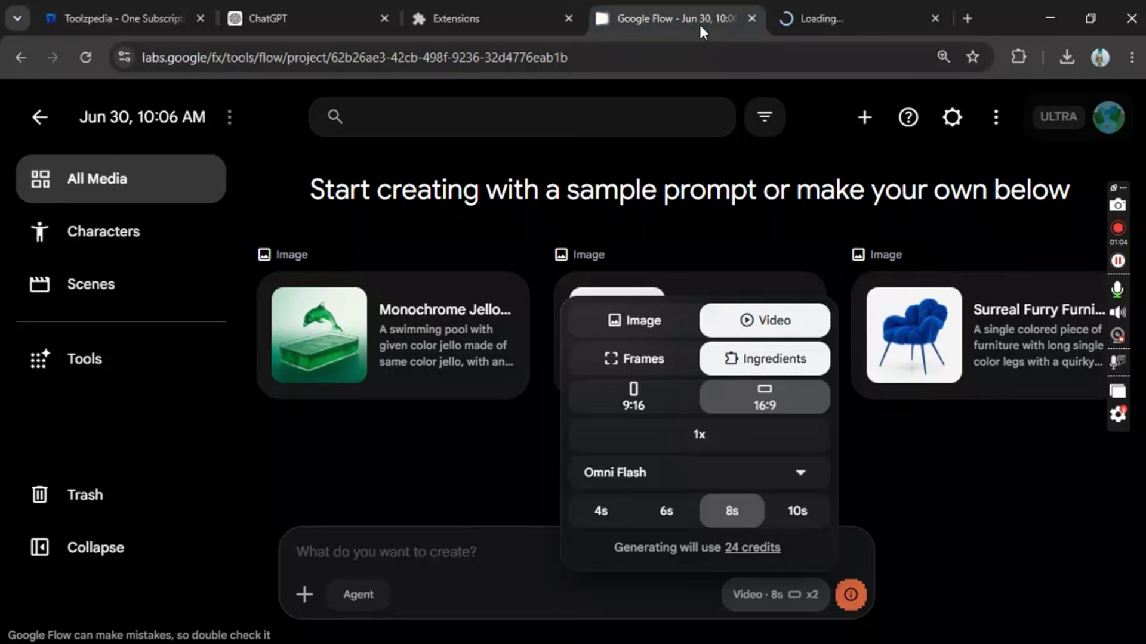
pyautogui.click(725, 477)
pyautogui.click(704, 511)
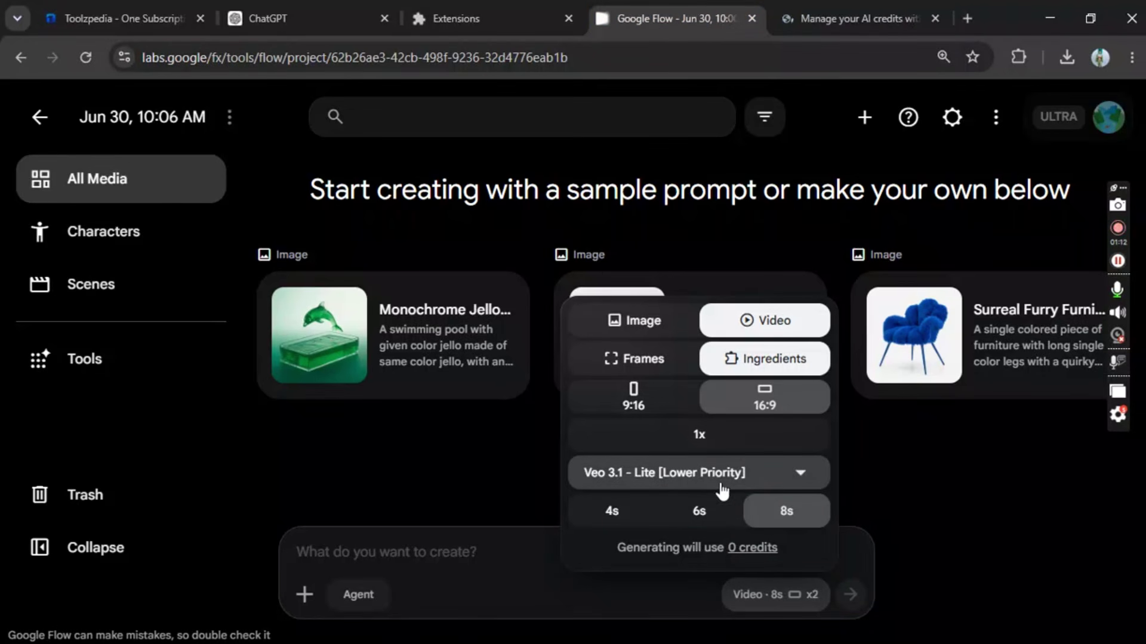
pyautogui.click(751, 554)
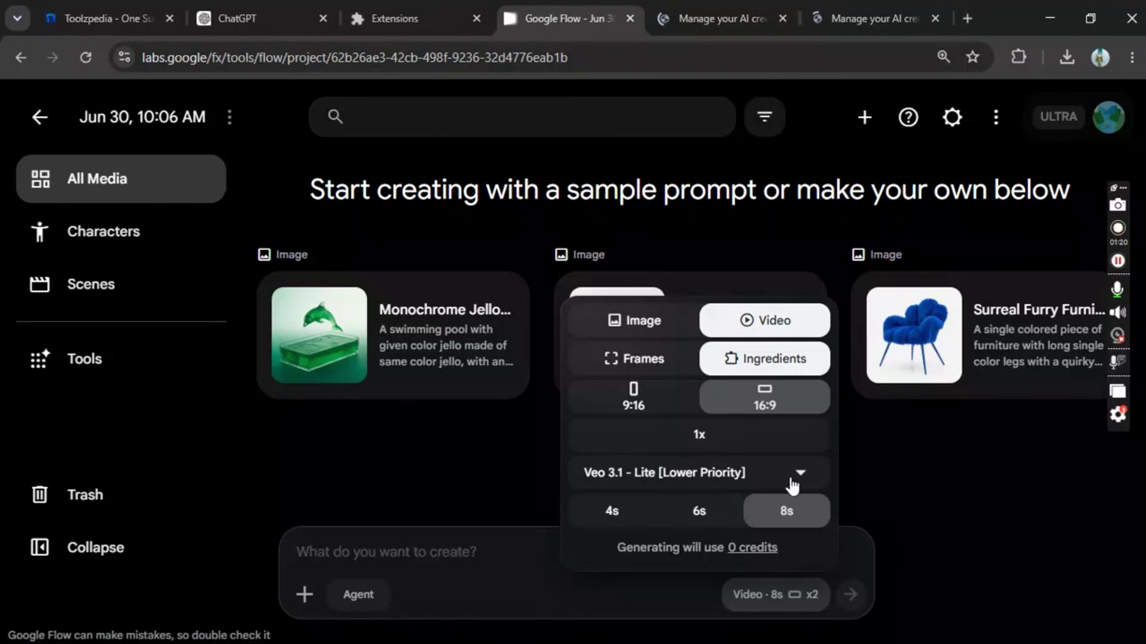
# Generate videos from the prompt "create a video of an animal kingdom and make it in a 3d animation style"
pyautogui.click(439, 560)
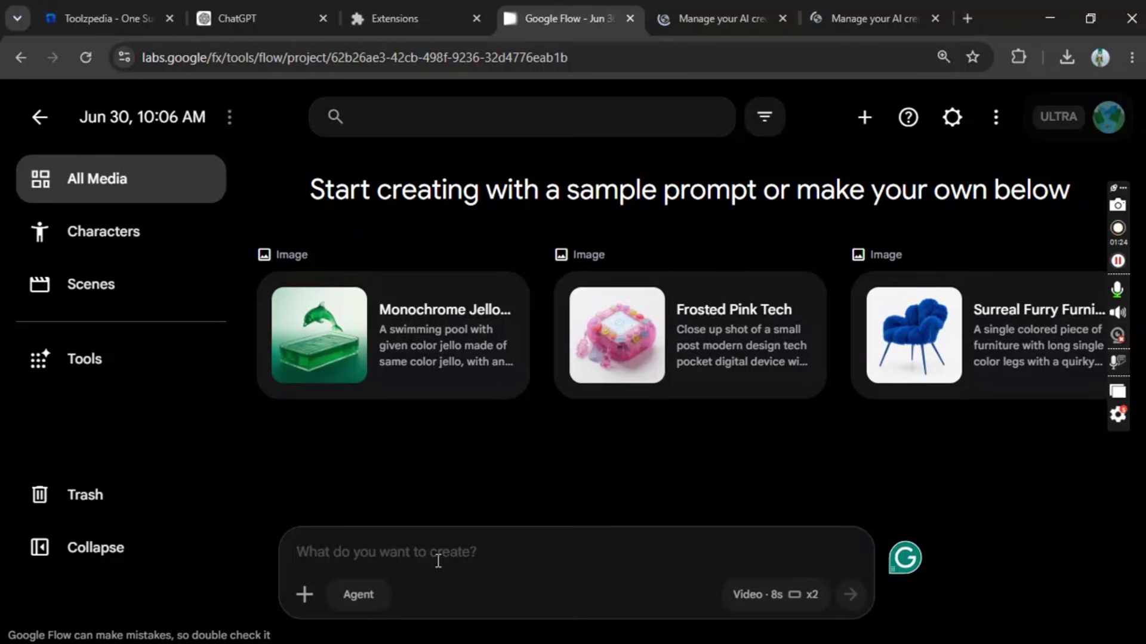
pyautogui.write('create a video of an animal kingdom and make it in a 3')
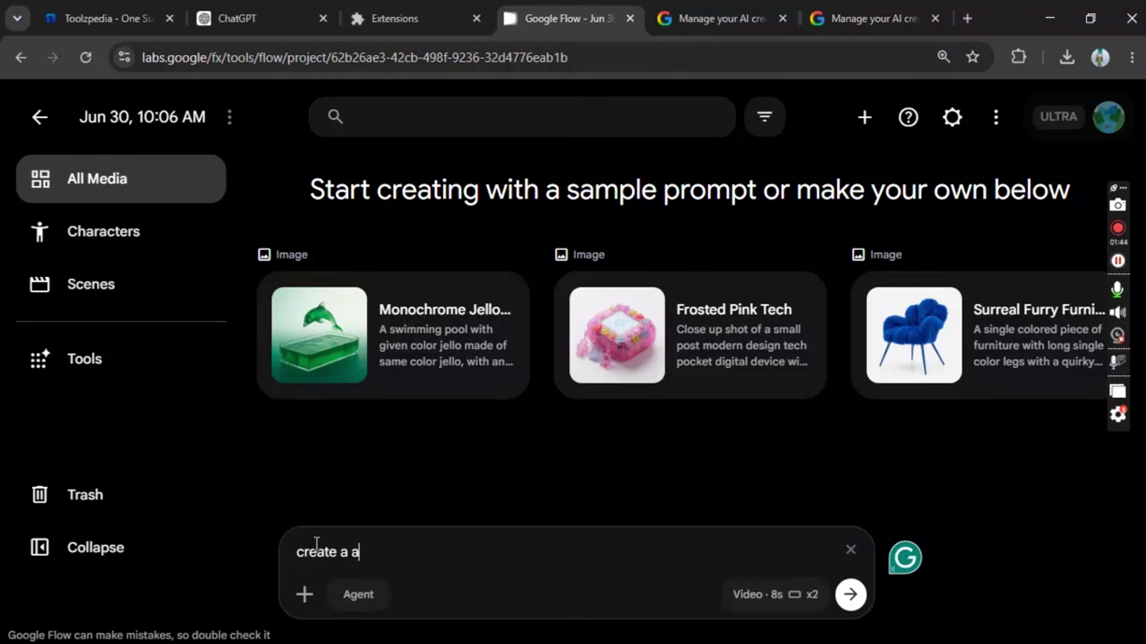
pyautogui.write('d animation style')
pyautogui.press('Return')
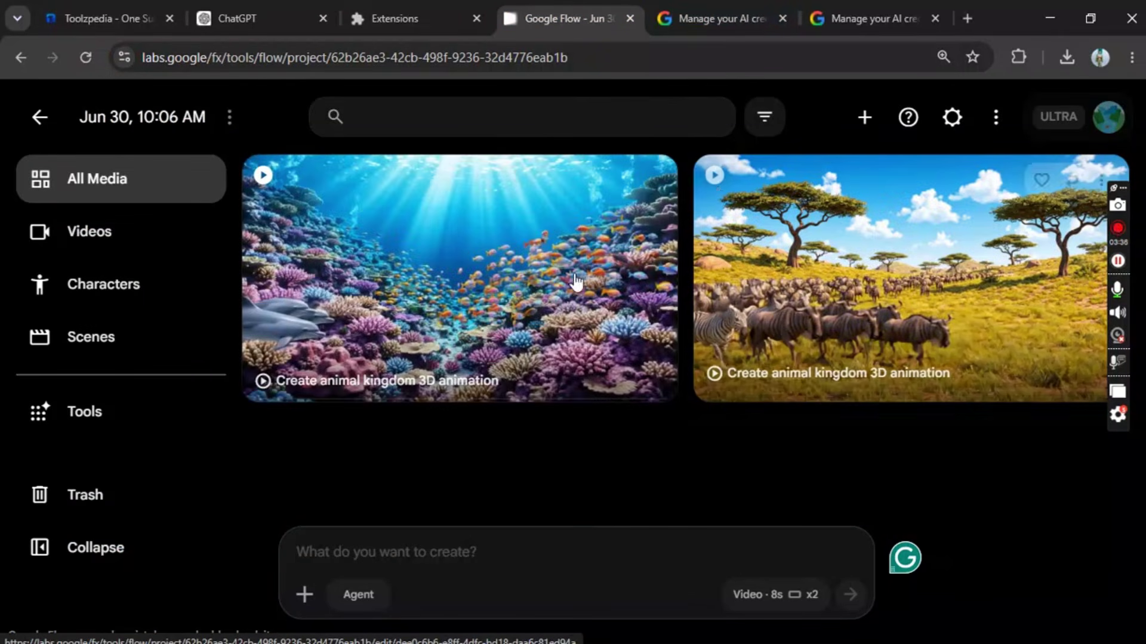
# Play the generated savanna animation, download it, and return to the project's media overview
pyautogui.click(559, 217)
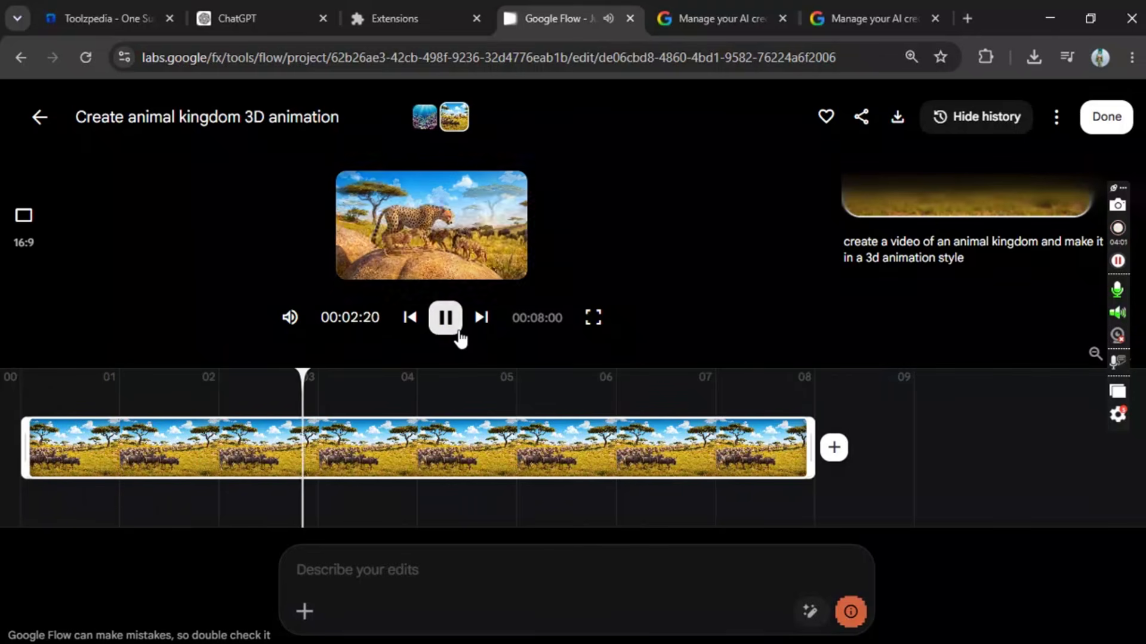
pyautogui.click(896, 120)
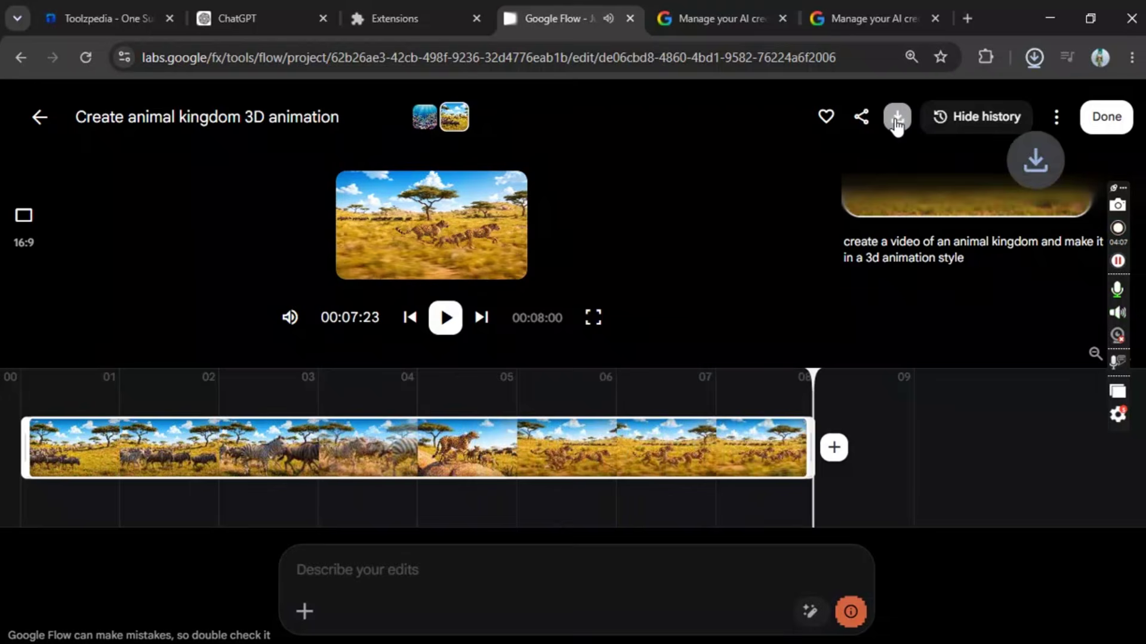
pyautogui.click(1106, 116)
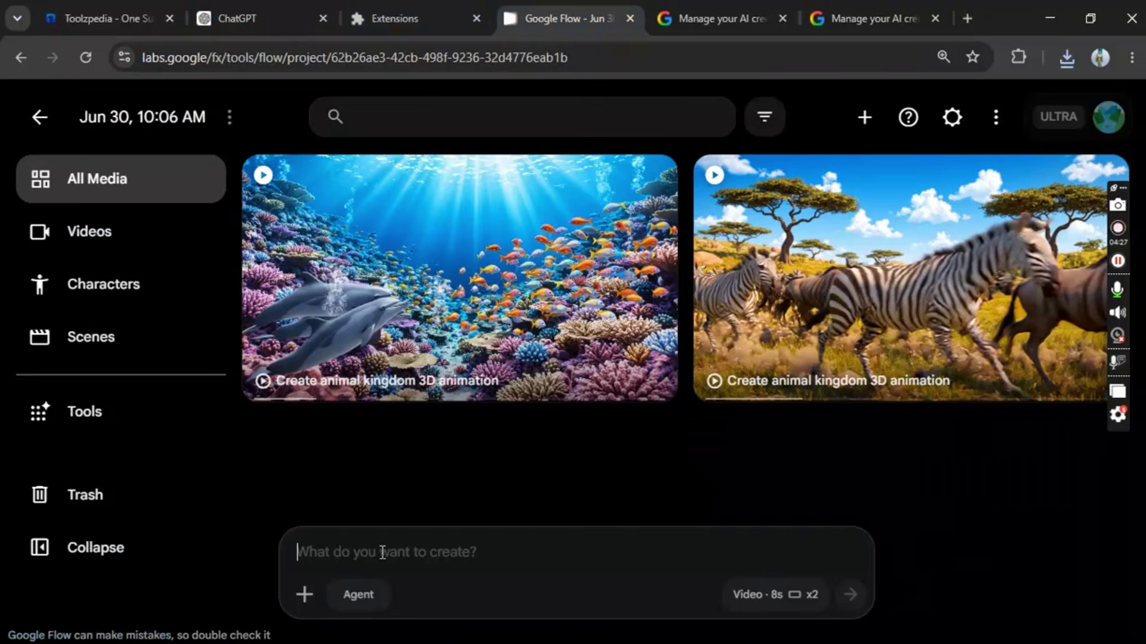
# Generate videos from the prompt "two couples partying in an american club settings"
pyautogui.write('two')
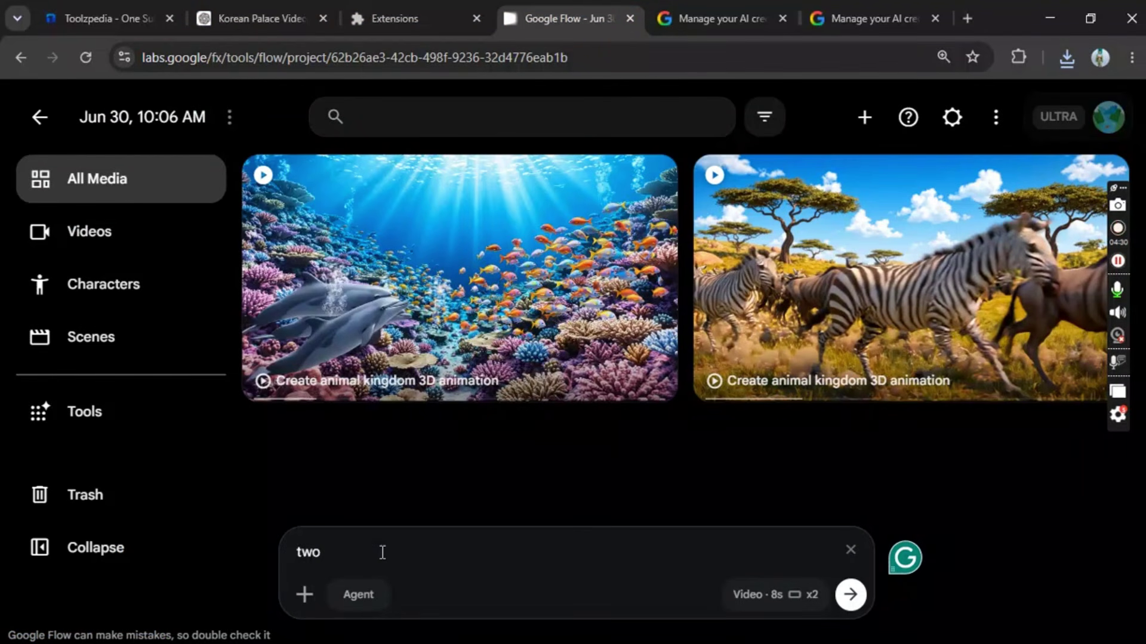
pyautogui.write(' couples partying in an ')
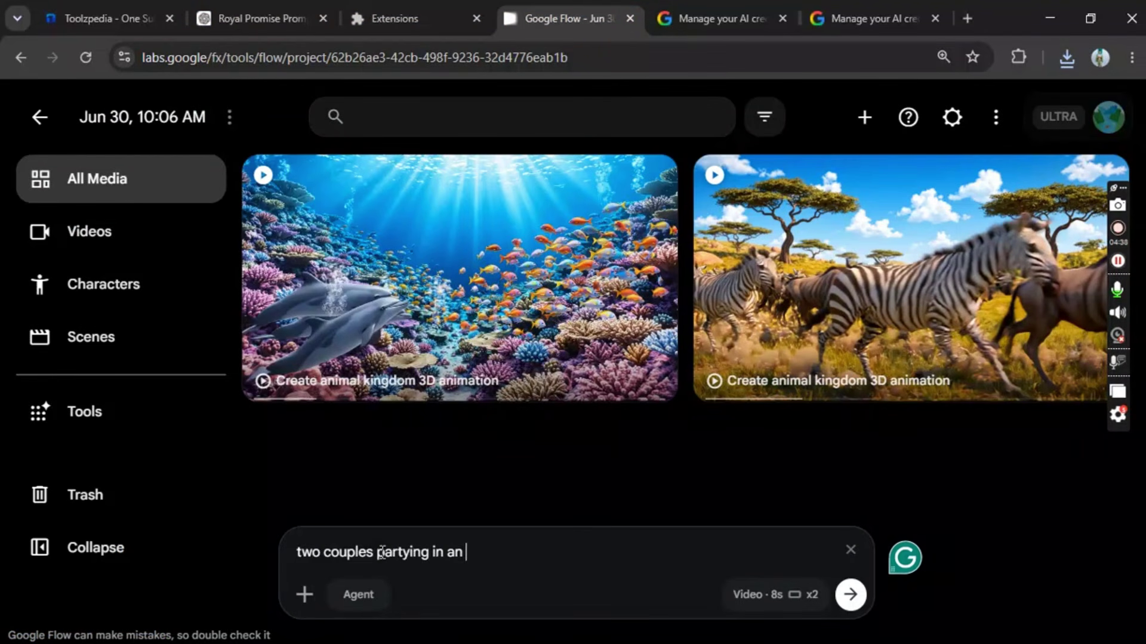
pyautogui.write('amwer')
pyautogui.press('BackSpace')
pyautogui.press('BackSpace')
pyautogui.write('can club settings')
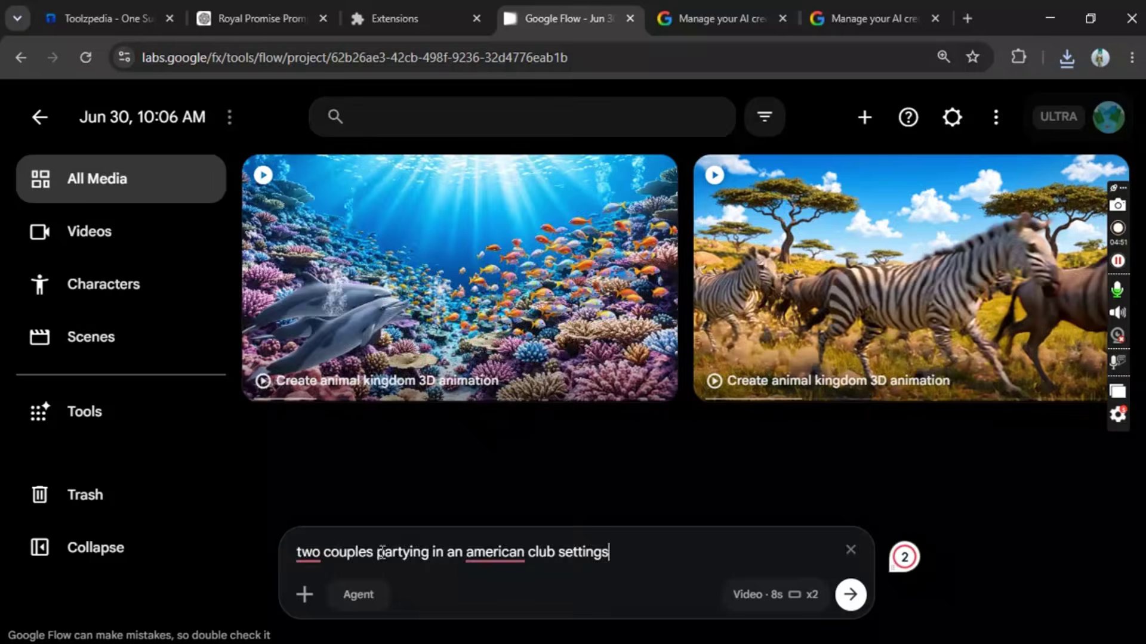
pyautogui.press('Return')
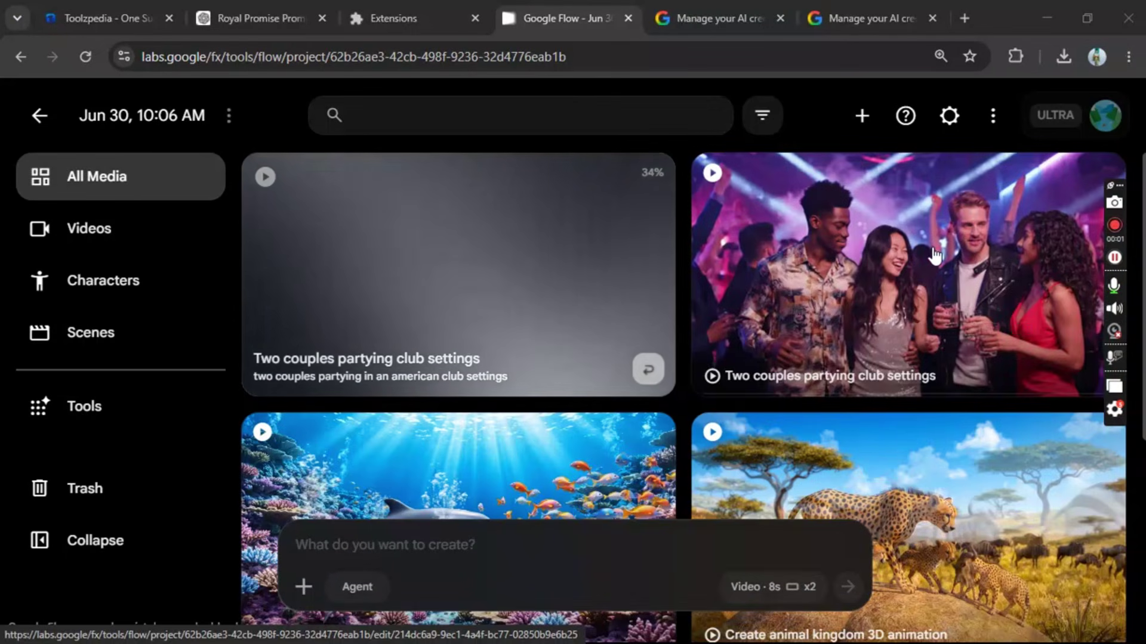
# Play the generated videos of the two couples partying in a club and return to the project's media overview
pyautogui.click(706, 361)
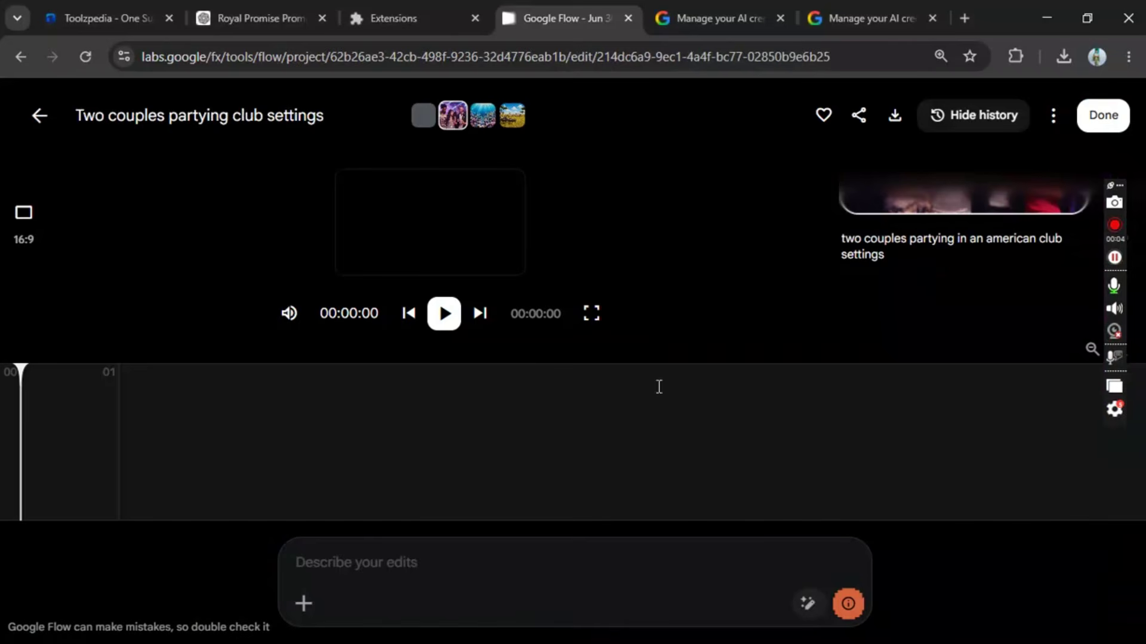
pyautogui.click(447, 316)
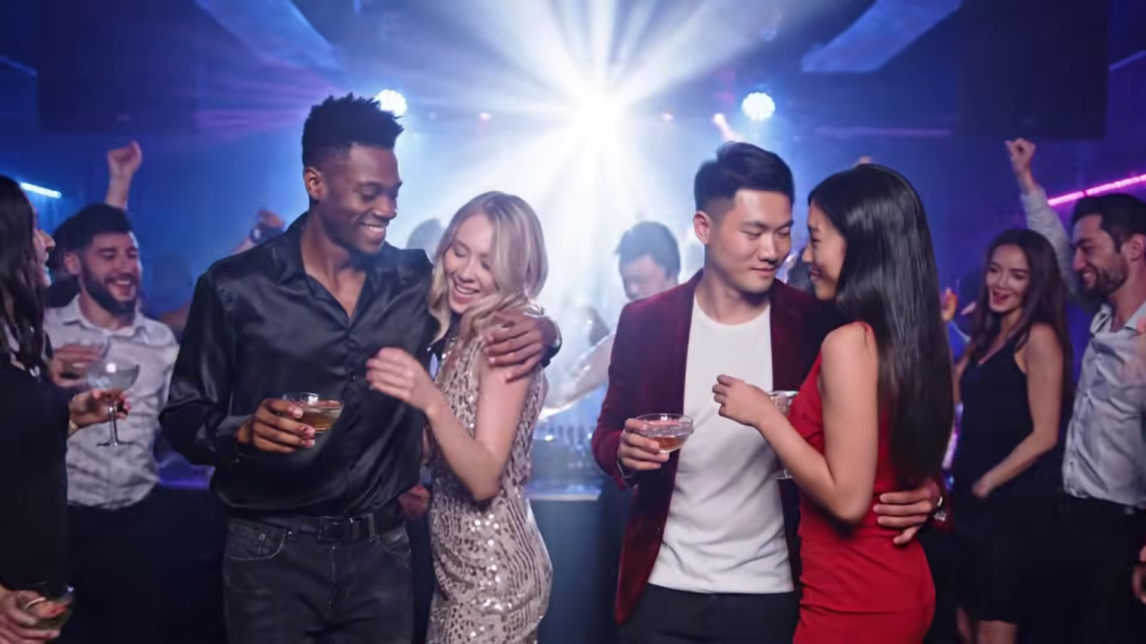
pyautogui.press('Escape')
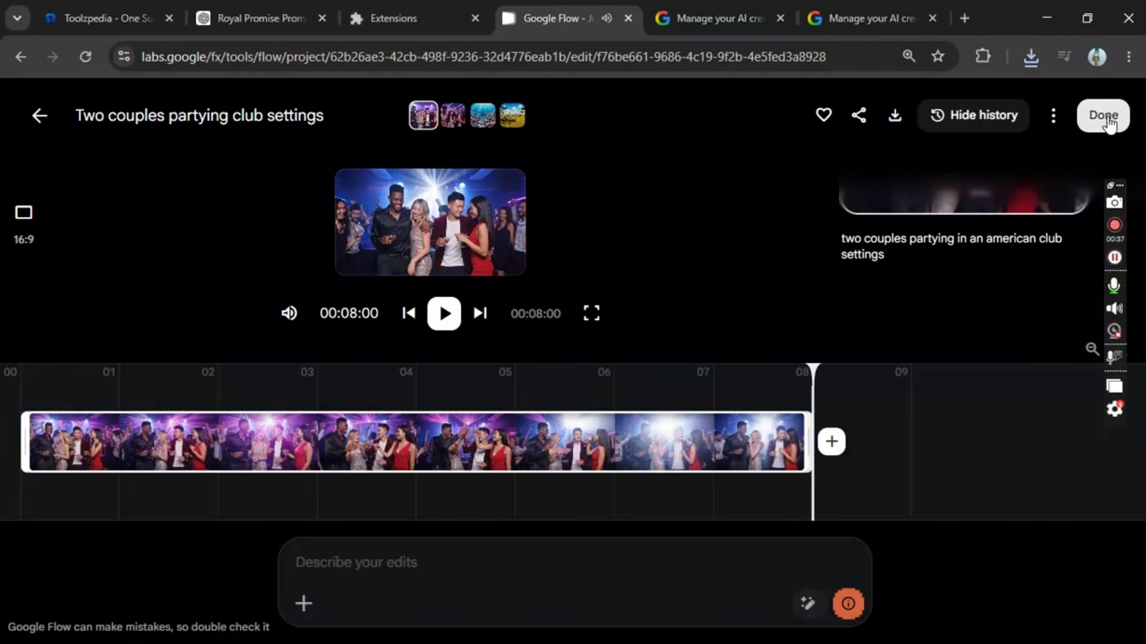
pyautogui.click(1104, 117)
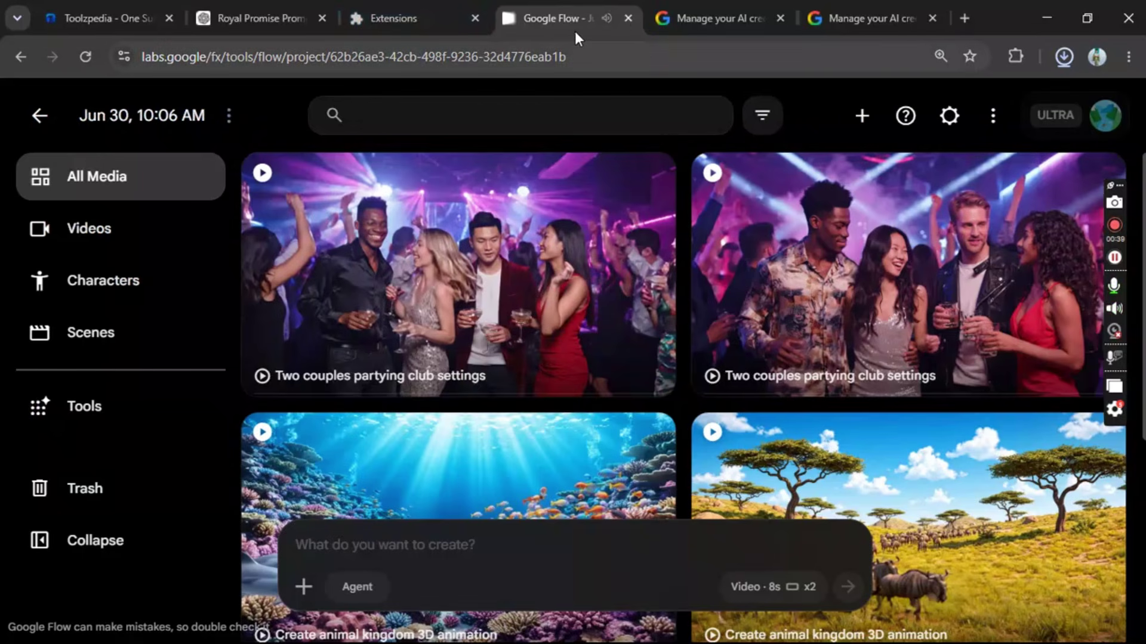
# Generate videos from the detailed prompt beginning "A majestic Korean royal palace during the Joseon Dynasty at sunrise", with a young prince walking toward a princess
pyautogui.click(390, 552)
pyautogui.write('A majestic Korean royal palace during the Joseon Dynasty at sunrise. Golden morning light illuminates elegant wooden architecture, red pillars, and traditional tiled roofs. Cherry blossom petals drift through the air. A young prince in an exquisite royal hanbok walks through the palace courtyard toward a graceful princess dressed in an ornate silk hanbok. Palace guards stand motionless while attendants bow respectfully. The atmosphere is calm, regal, and emotional. Cinematic composition, ultra-realistic, Korean historical drama style, soft natural lighting, shallow depth of field, subtle camera dolly-in.')
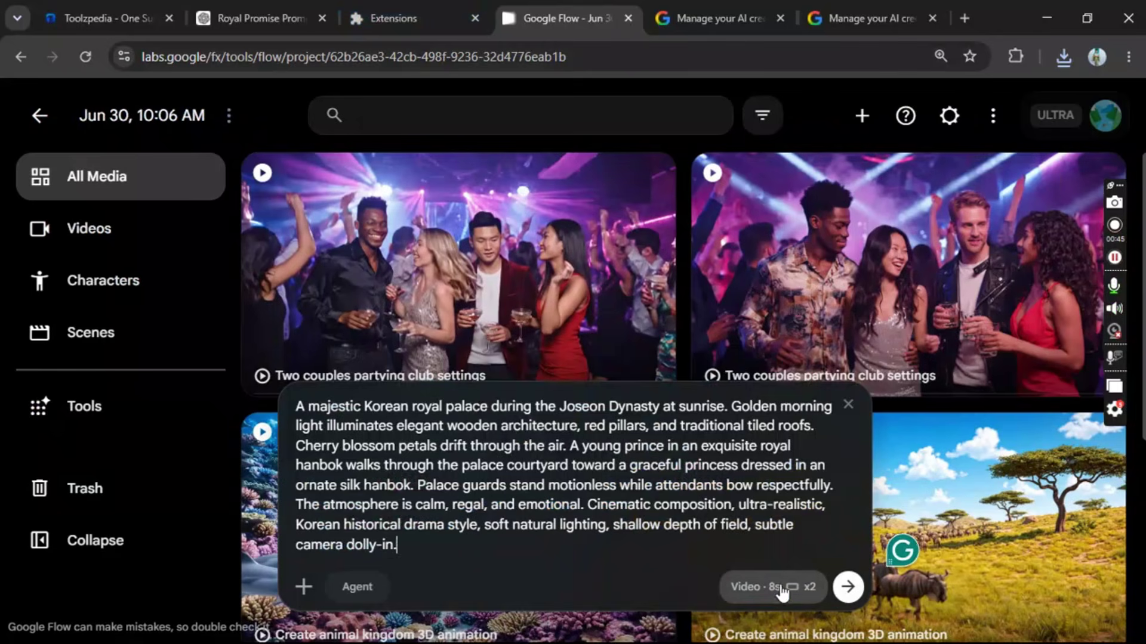
pyautogui.click(847, 594)
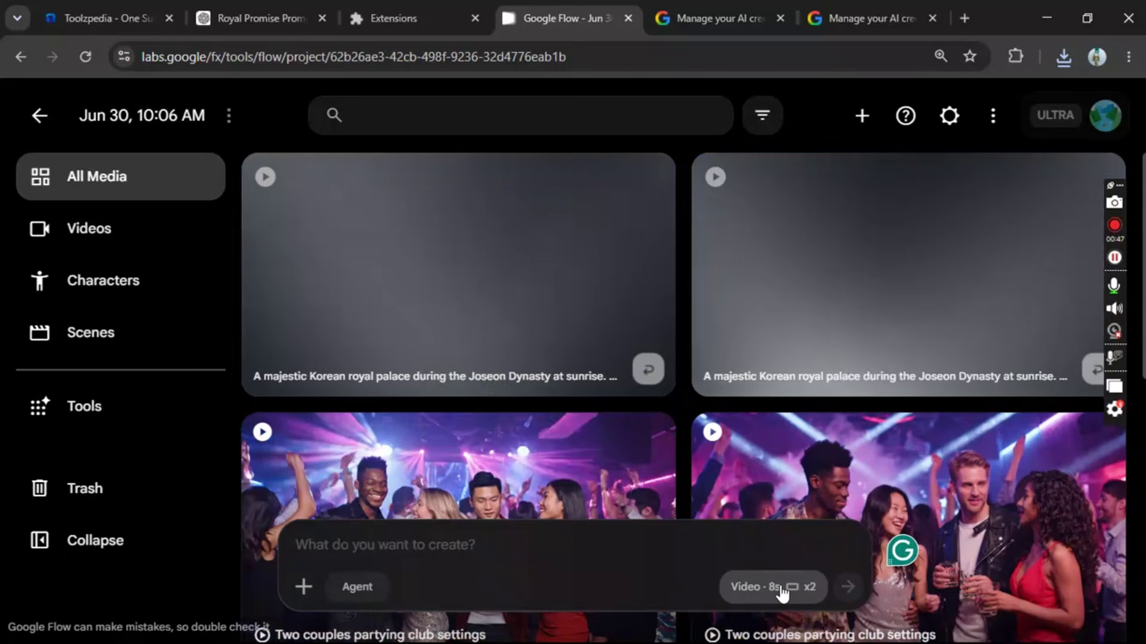
# Open the finished prince and princess palace video from the project's media and play it
pyautogui.scroll(-5, 835, 477)
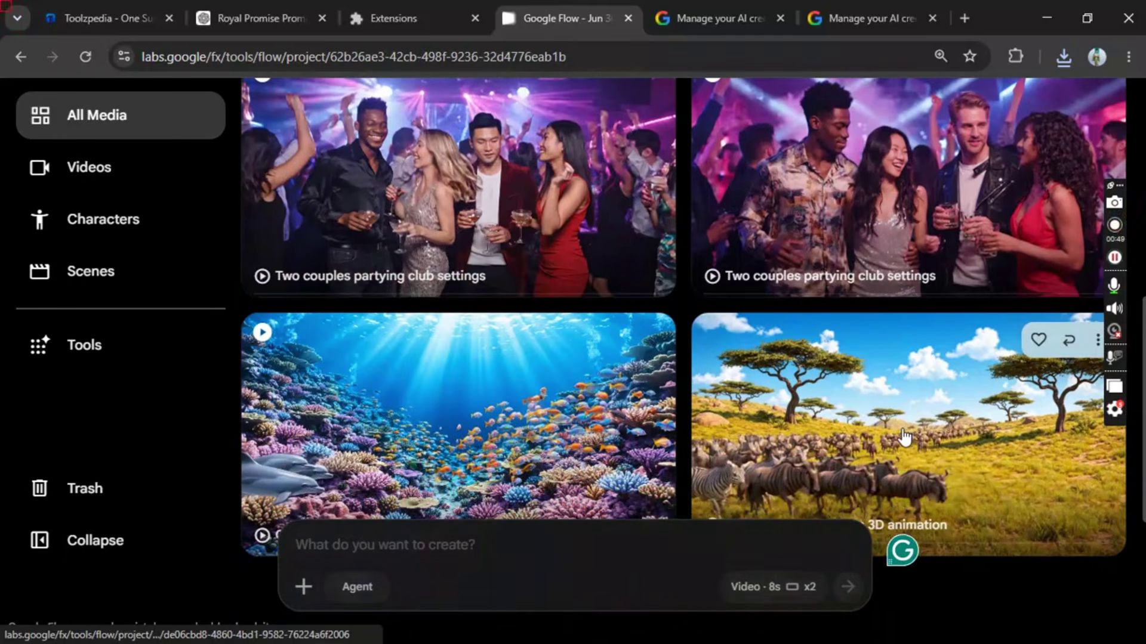
pyautogui.scroll(2, 904, 438)
pyautogui.scroll(3, 904, 438)
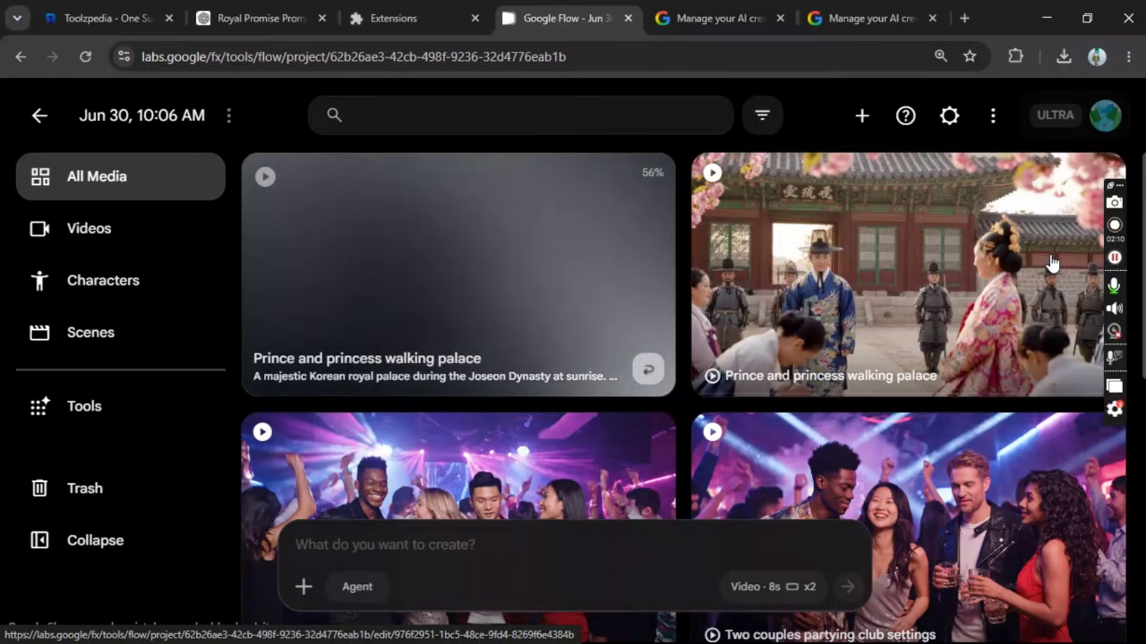
pyautogui.click(941, 273)
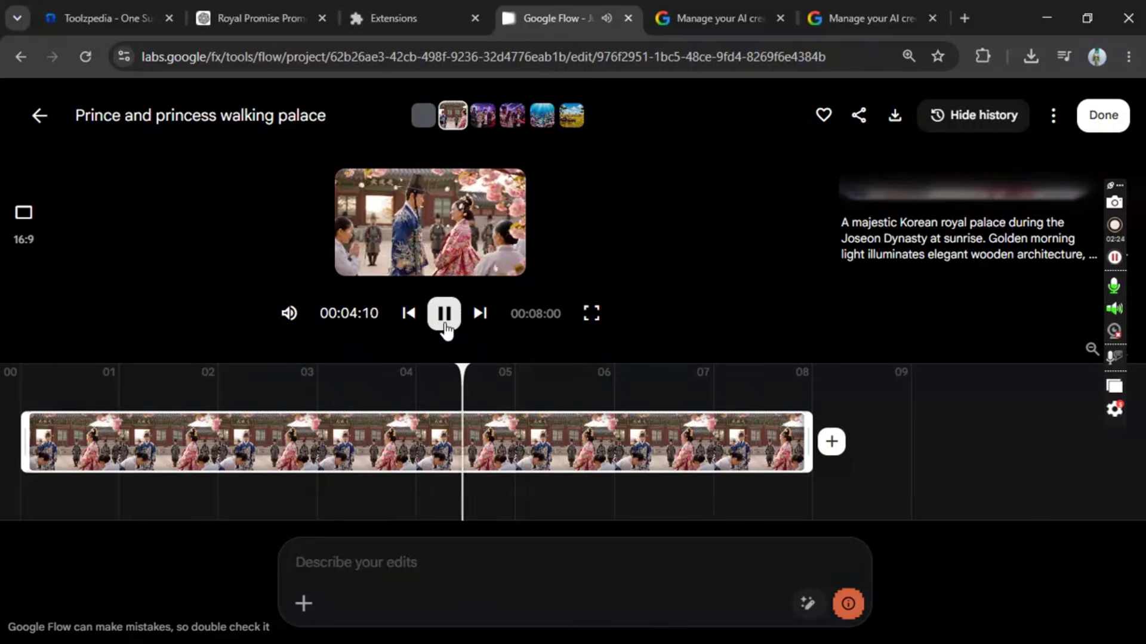
pyautogui.click(1103, 117)
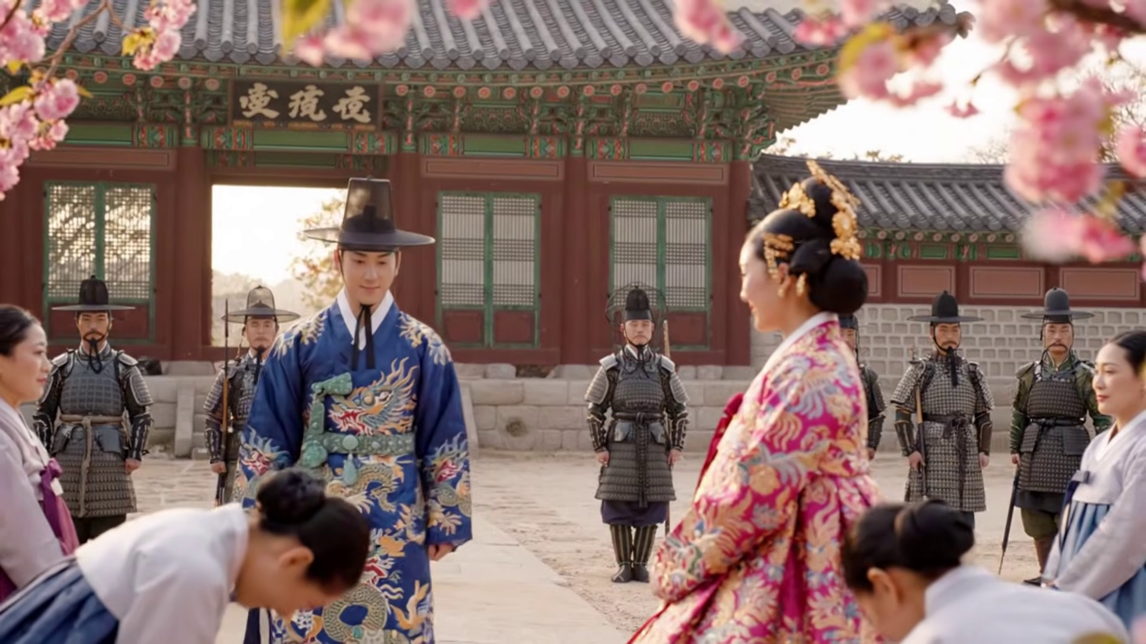